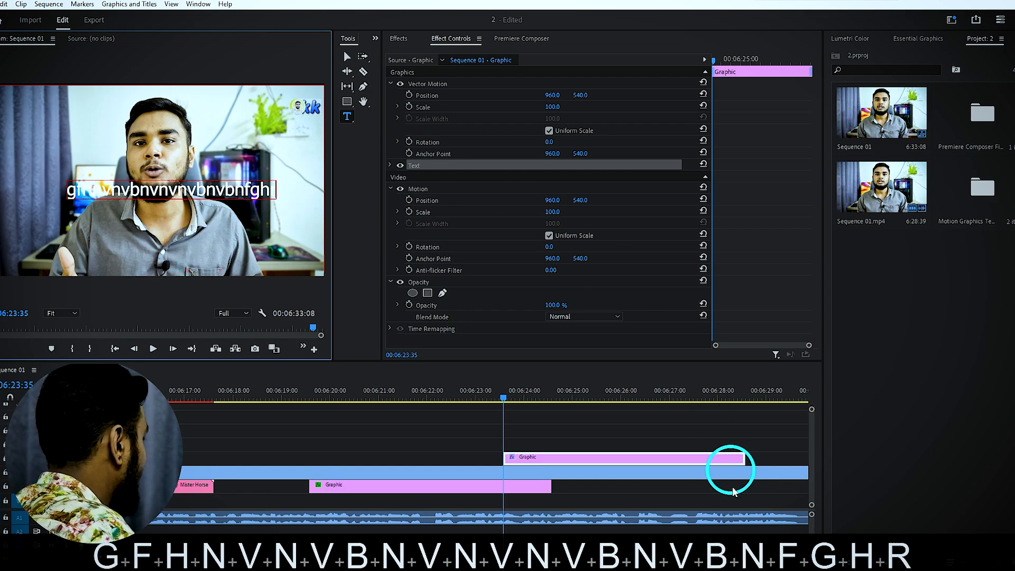
# Move the selected text clip earlier in the sequence to start at about 00:06:22:56 and expand its source text settings.
pyautogui.moveTo(565, 455); pyautogui.dragTo(531, 460)
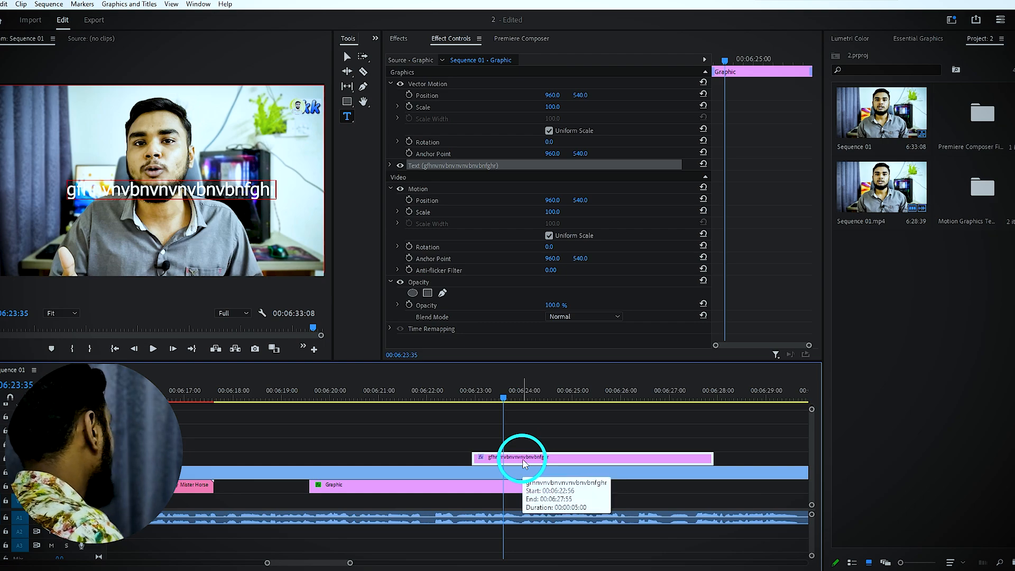
pyautogui.click(400, 166)
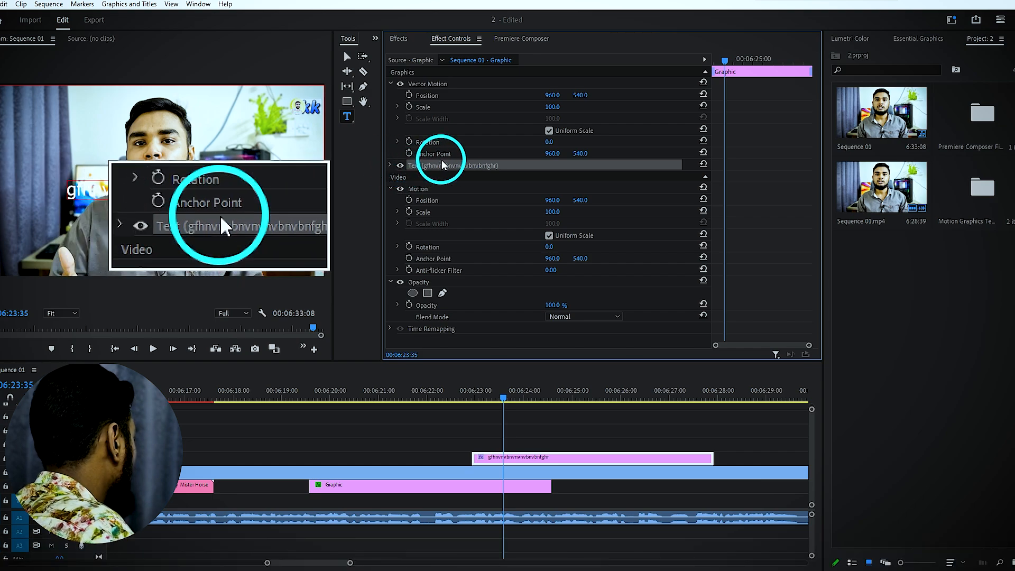
pyautogui.click(390, 165)
pyautogui.scroll(-3, 474, 164)
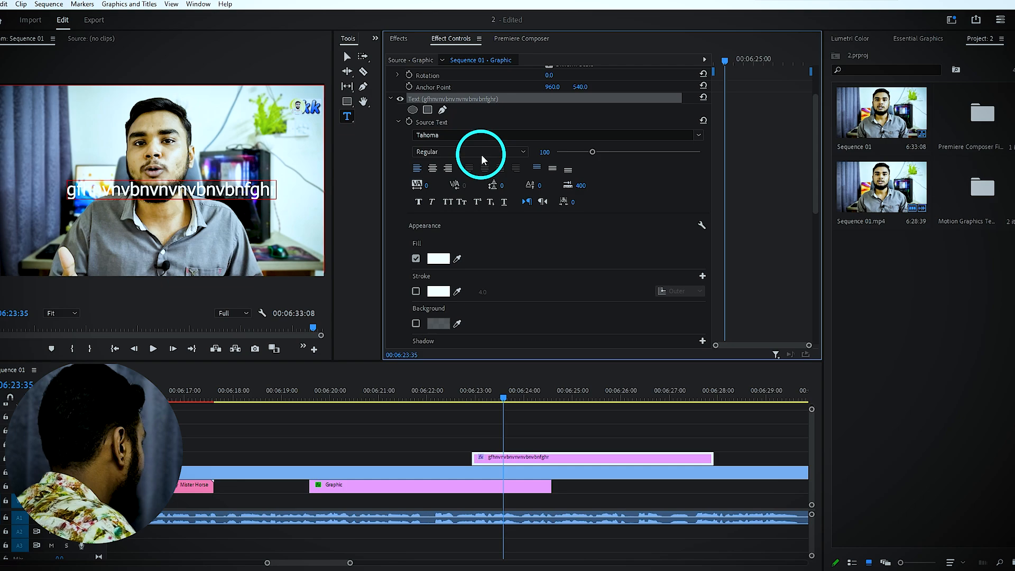
pyautogui.scroll(1, 528, 190)
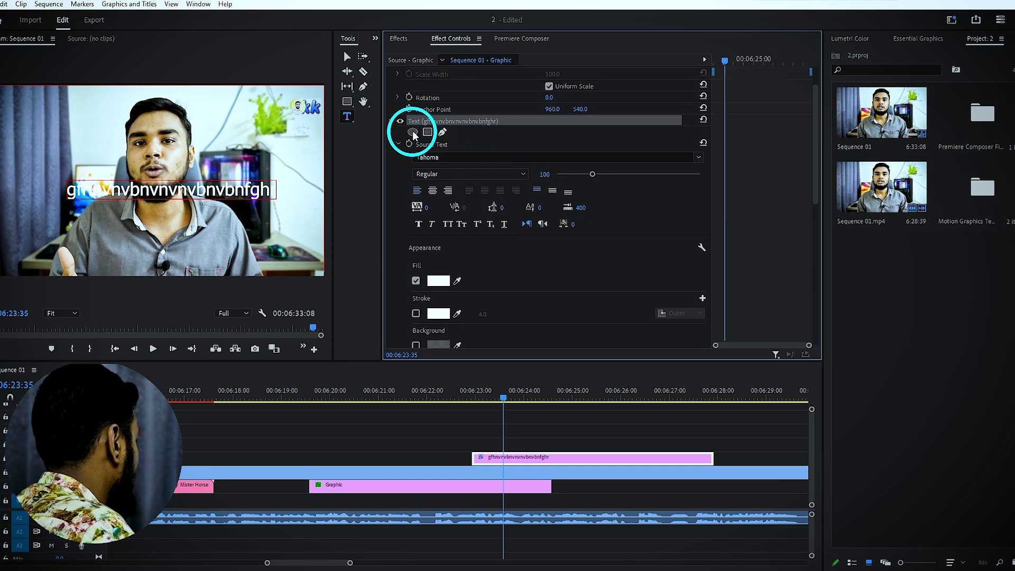
pyautogui.click(436, 142)
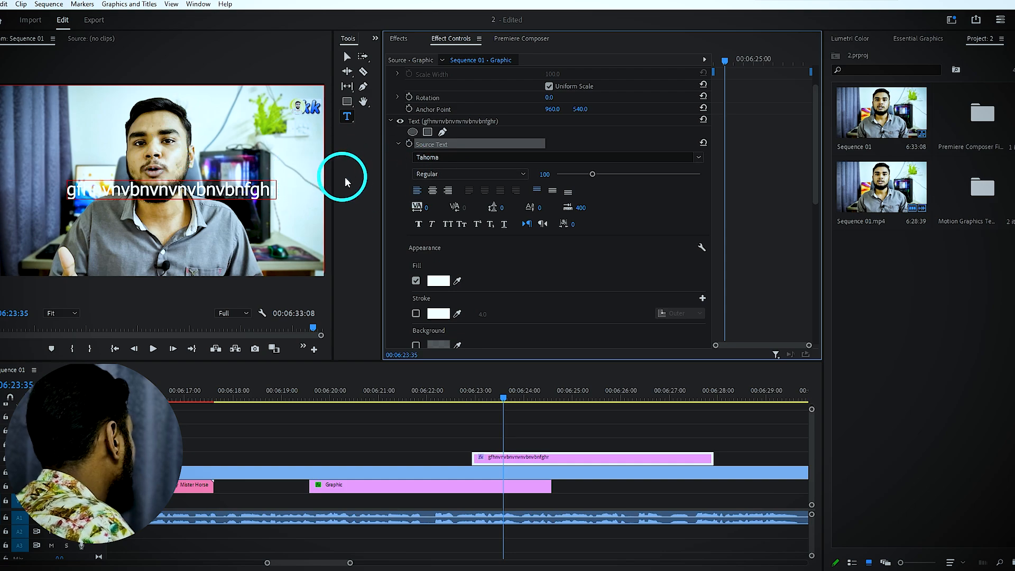
# Set the text's font to Tw Cen MT Condensed Extra Bold and its size to 230.
pyautogui.click(472, 154)
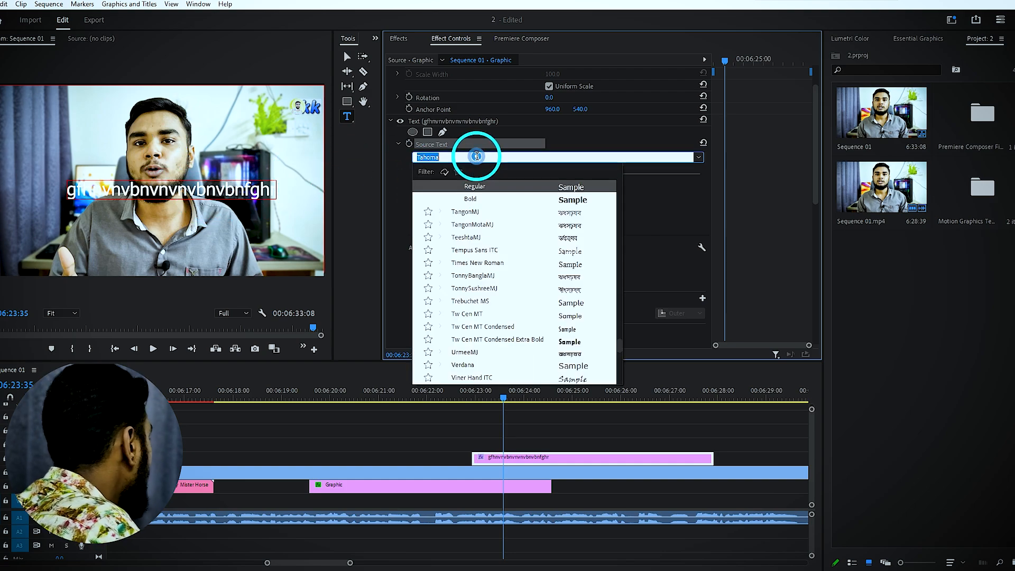
pyautogui.click(572, 346)
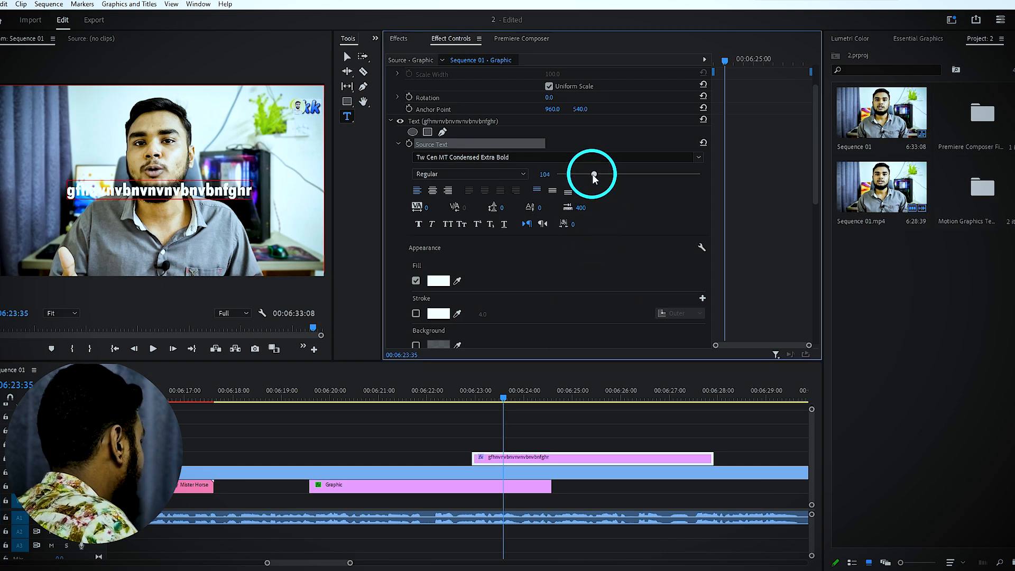
pyautogui.moveTo(592, 174); pyautogui.dragTo(638, 175)
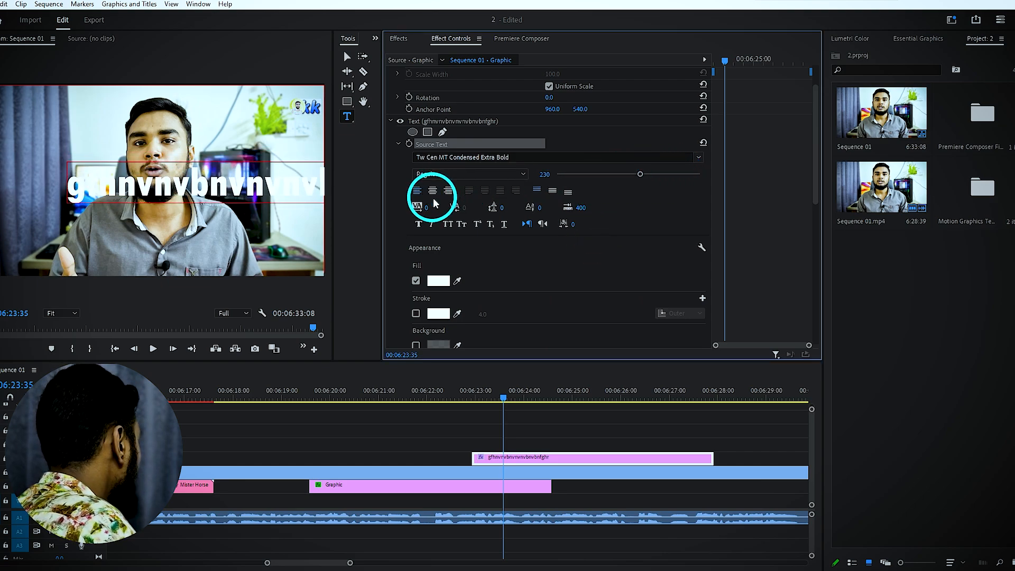
# Set the text's tracking to -1 and break it into two lines after "gfhnvnvbnv".
pyautogui.moveTo(429, 207); pyautogui.dragTo(239, 187)
pyautogui.doubleClick(240, 186)
pyautogui.click(245, 190)
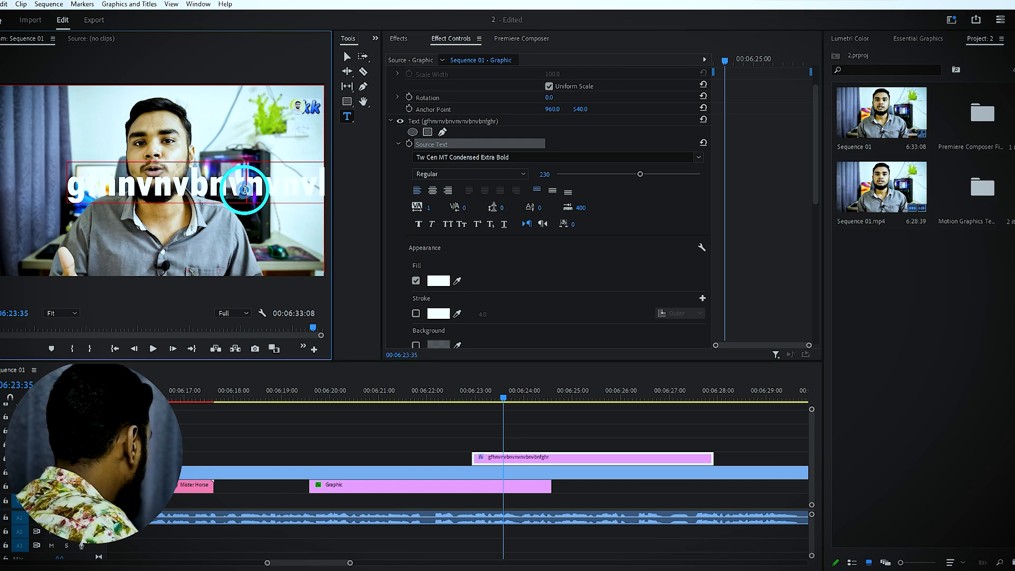
pyautogui.press('Return')
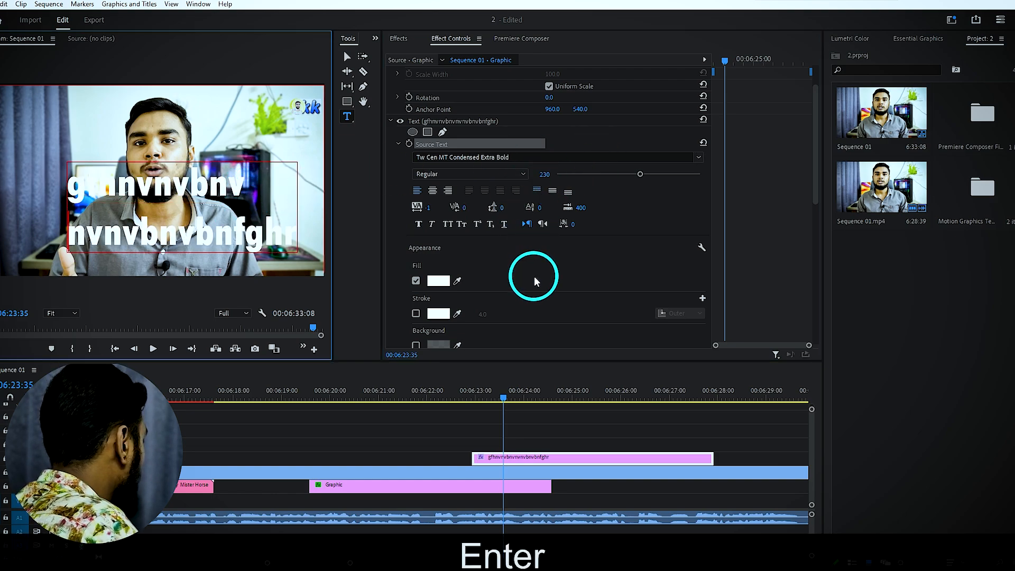
# Tighten the leading between the two text lines to -92, leaving the baseline shift at 0.
pyautogui.moveTo(502, 207); pyautogui.dragTo(526, 204)
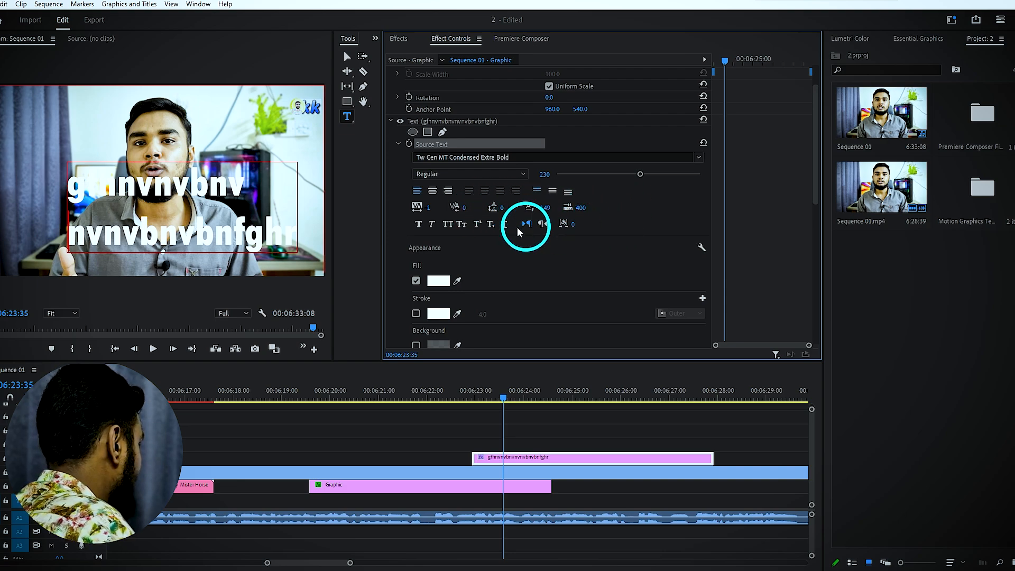
pyautogui.moveTo(503, 210); pyautogui.dragTo(453, 204)
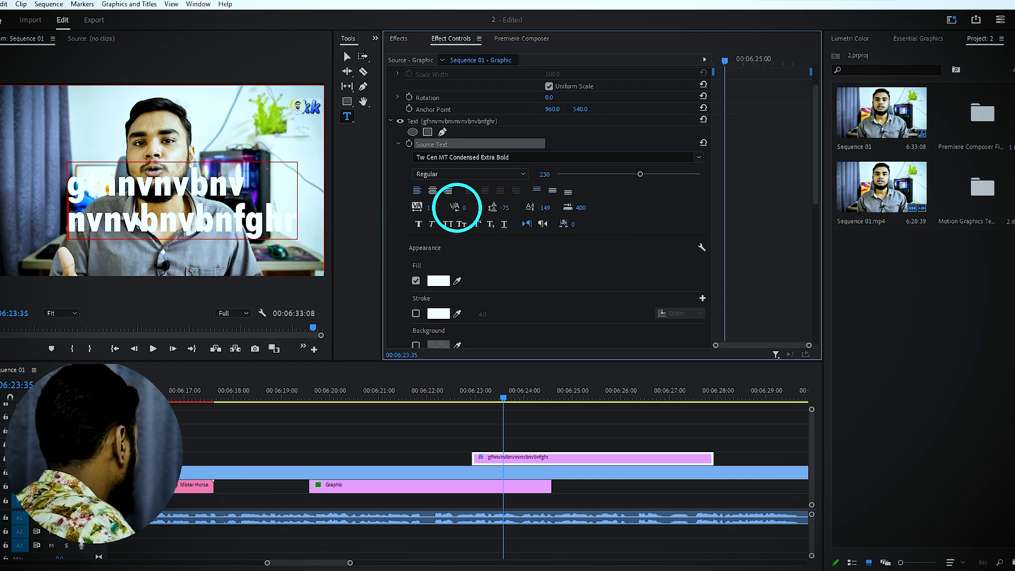
pyautogui.scroll(-1, 570, 249)
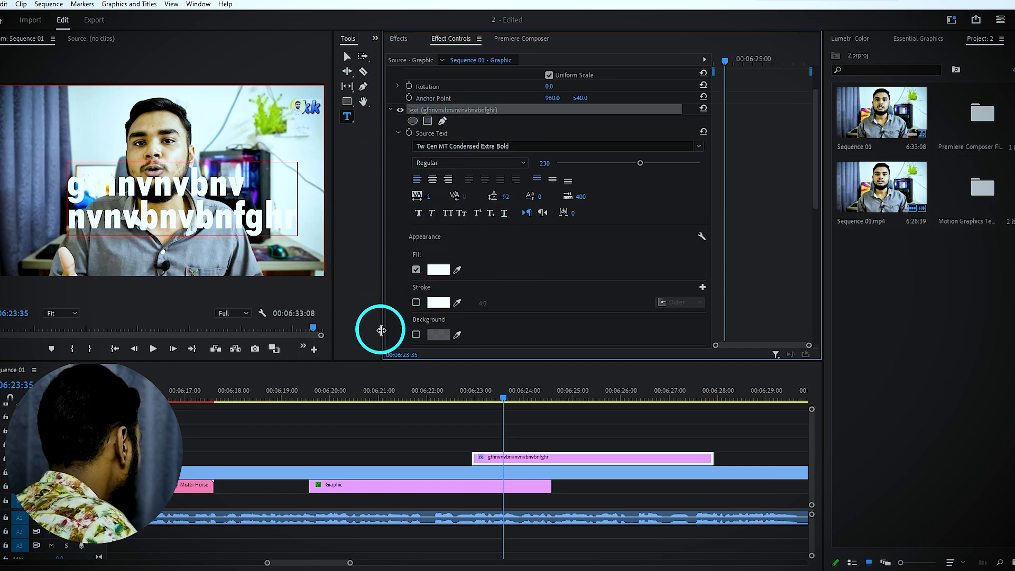
pyautogui.click(426, 422)
pyautogui.click(530, 459)
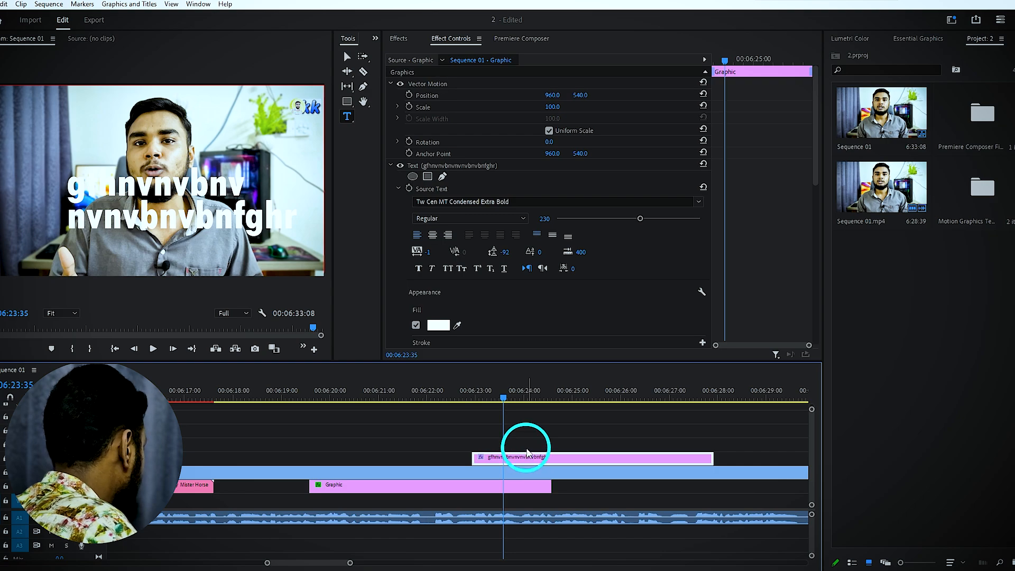
pyautogui.scroll(-3, 482, 151)
pyautogui.click(429, 134)
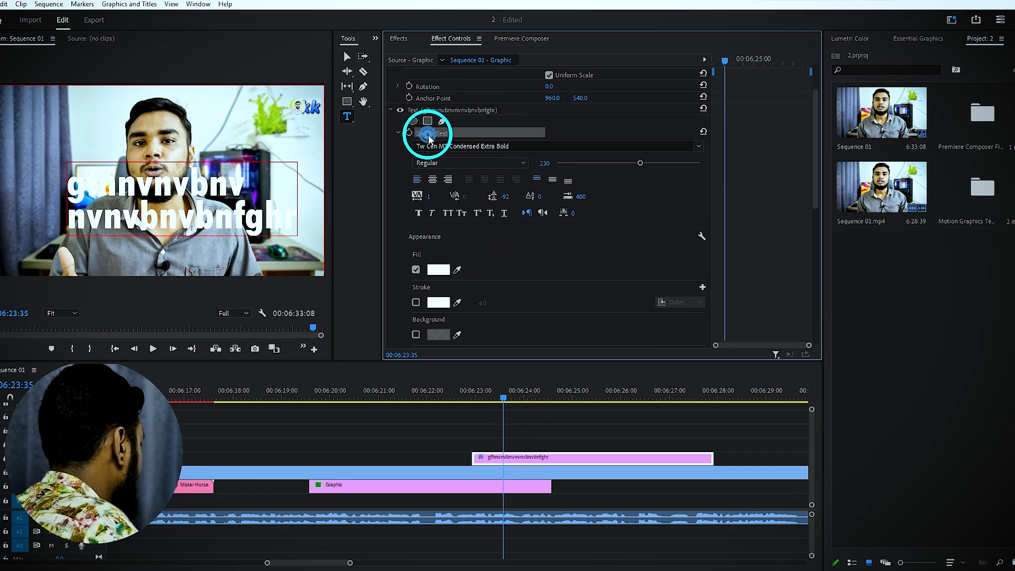
pyautogui.click(602, 146)
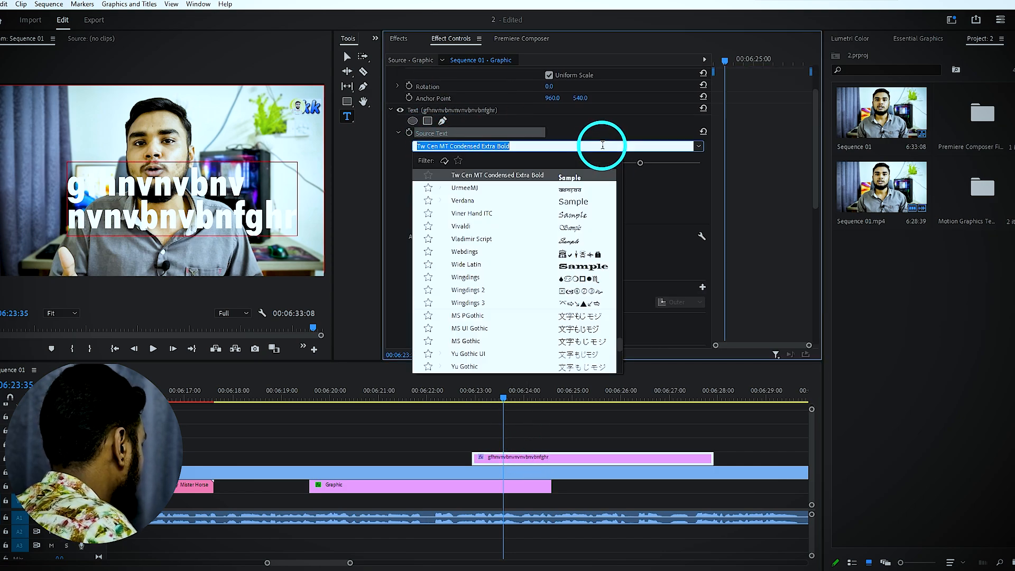
pyautogui.click(662, 190)
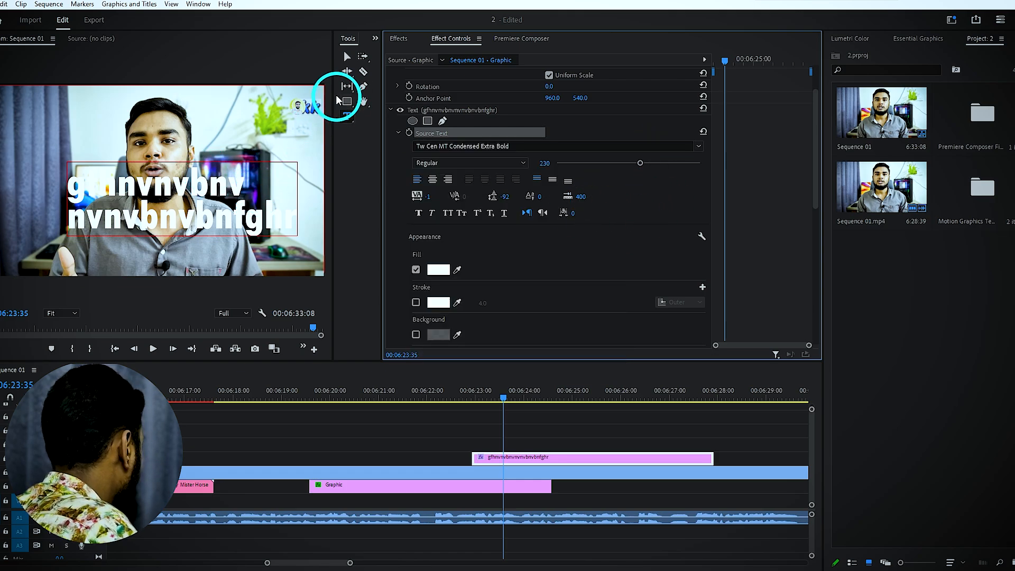
# Switch to the Selection tool and set the text's baseline shift to 37.
pyautogui.click(347, 57)
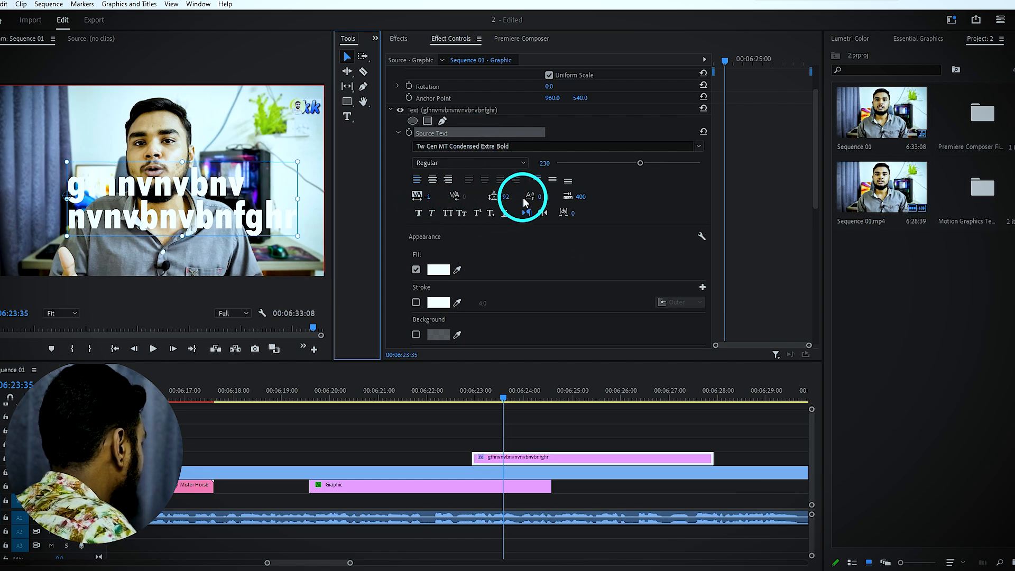
pyautogui.moveTo(539, 197)
pyautogui.mouseDown()
pyautogui.moveTo(567, 198)
pyautogui.moveTo(510, 197)
pyautogui.moveTo(630, 197)
pyautogui.moveTo(356, 200)
pyautogui.moveTo(460, 186)
pyautogui.moveTo(487, 197)
pyautogui.moveTo(526, 192)
pyautogui.mouseUp()
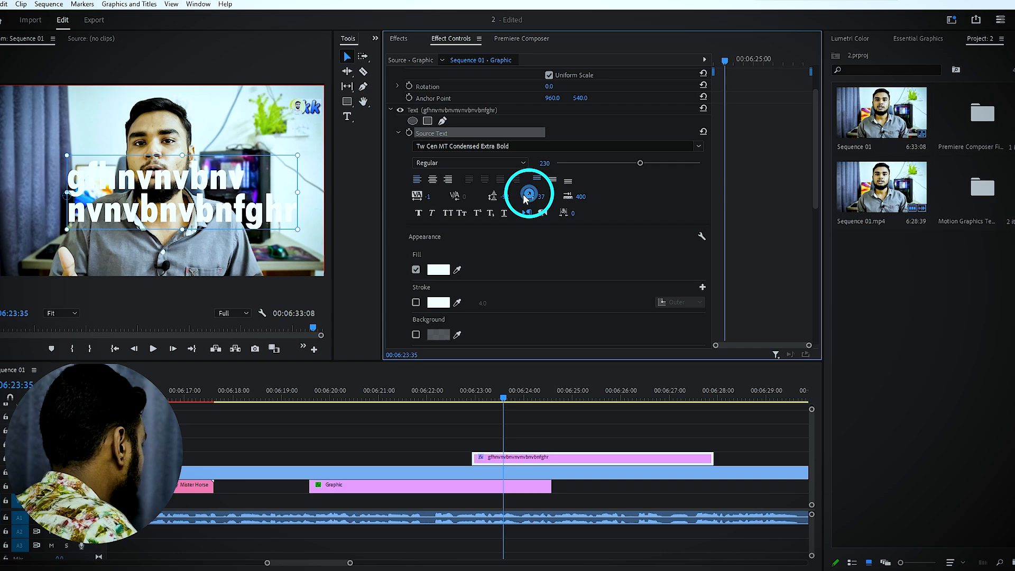
# Try the Faux Bold, Faux Italic, All Caps, Small Caps and Superscript styles on the text.
pyautogui.click(418, 214)
pyautogui.click(421, 215)
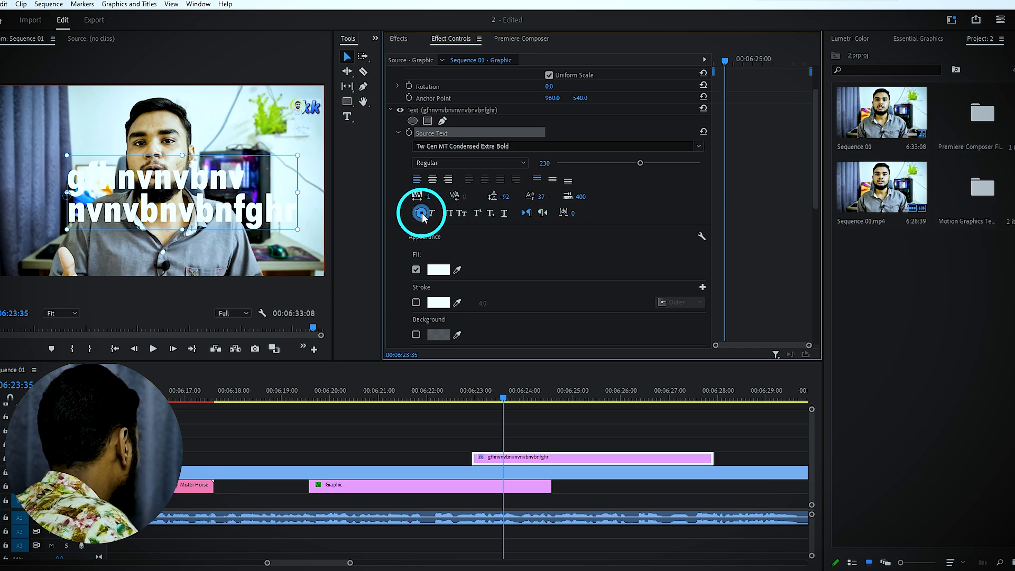
pyautogui.click(434, 213)
pyautogui.click(434, 213)
pyautogui.click(450, 213)
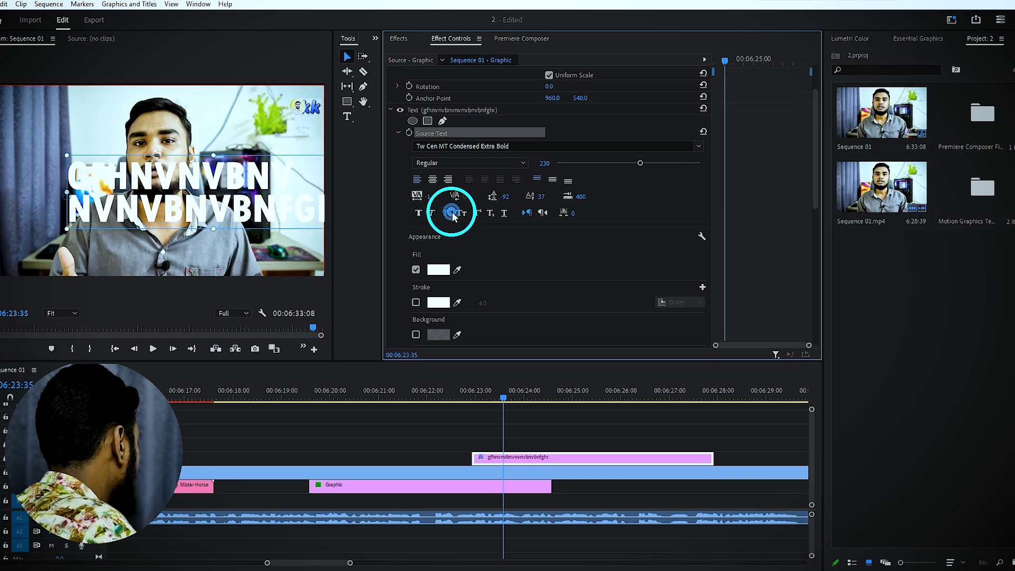
pyautogui.click(459, 213)
pyautogui.click(87, 183)
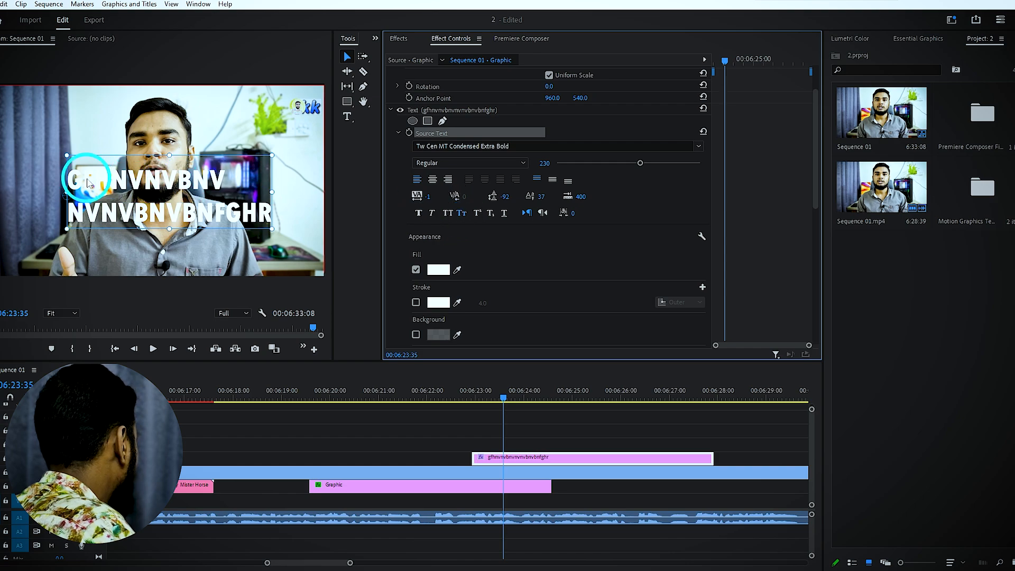
pyautogui.click(152, 180)
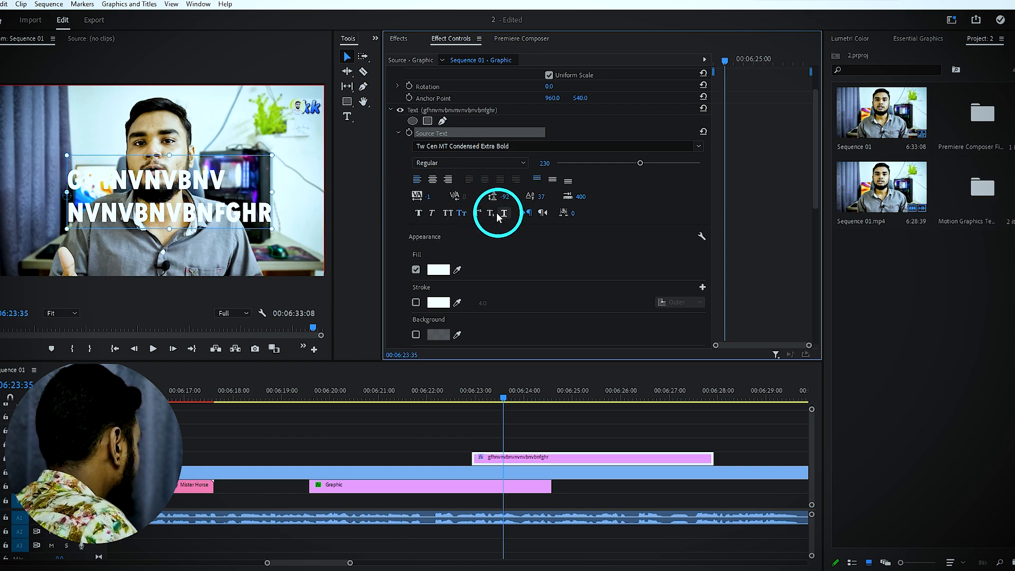
pyautogui.click(479, 212)
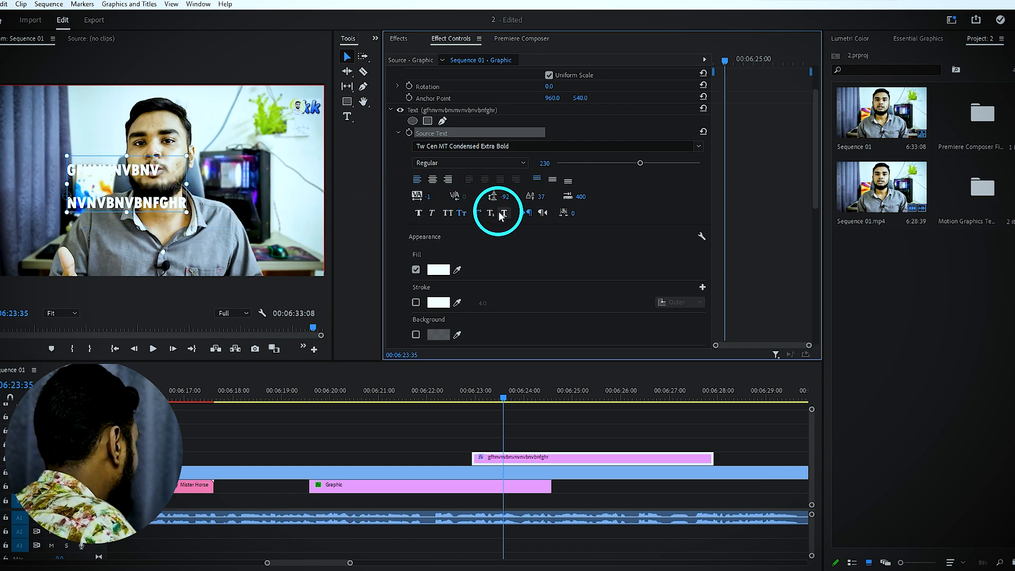
# Style the text with Faux Bold, Faux Italic, All Caps and Subscript, with Small Caps off.
pyautogui.click(463, 213)
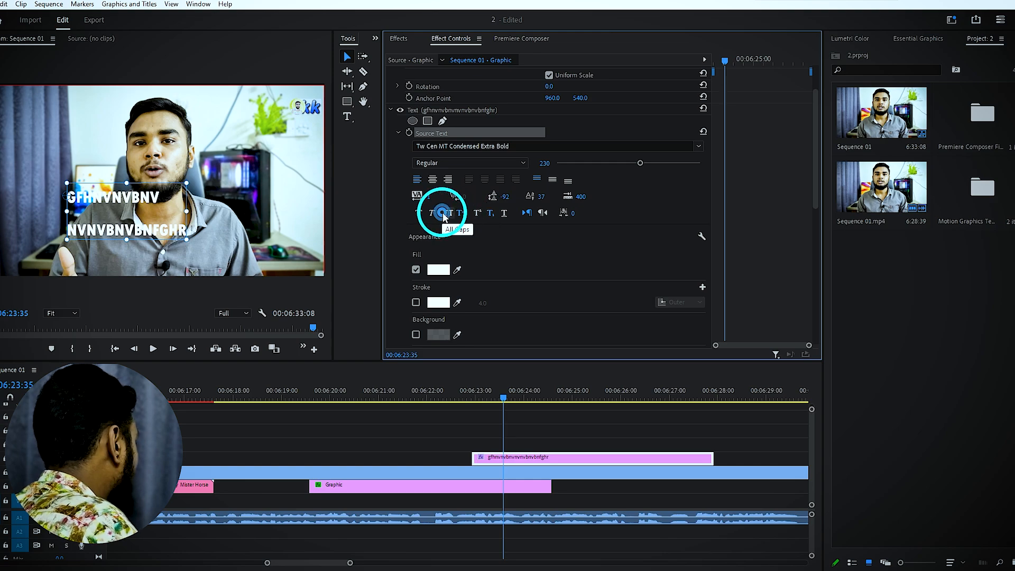
pyautogui.click(418, 212)
pyautogui.click(447, 214)
pyautogui.click(447, 215)
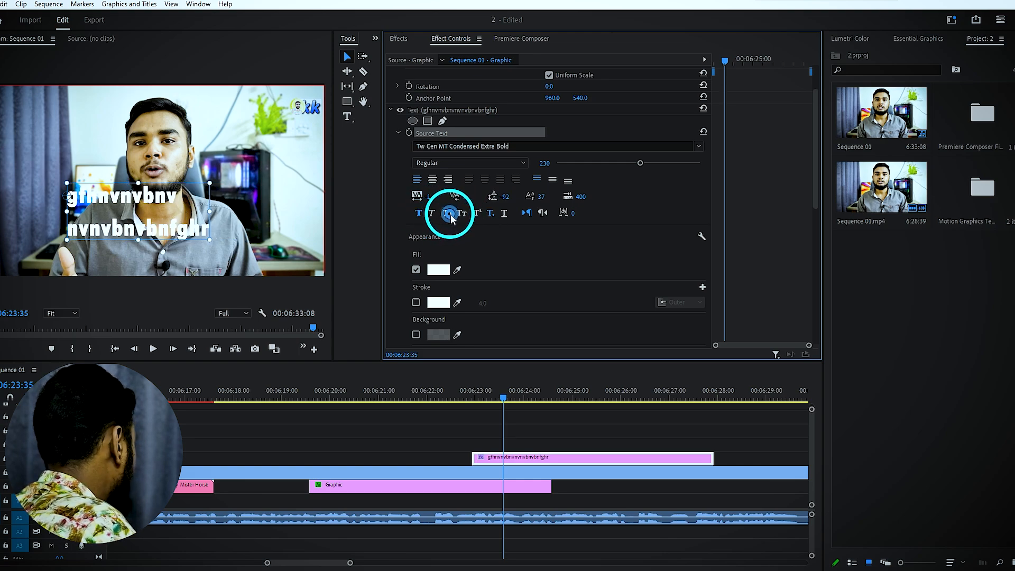
pyautogui.click(447, 215)
pyautogui.click(433, 214)
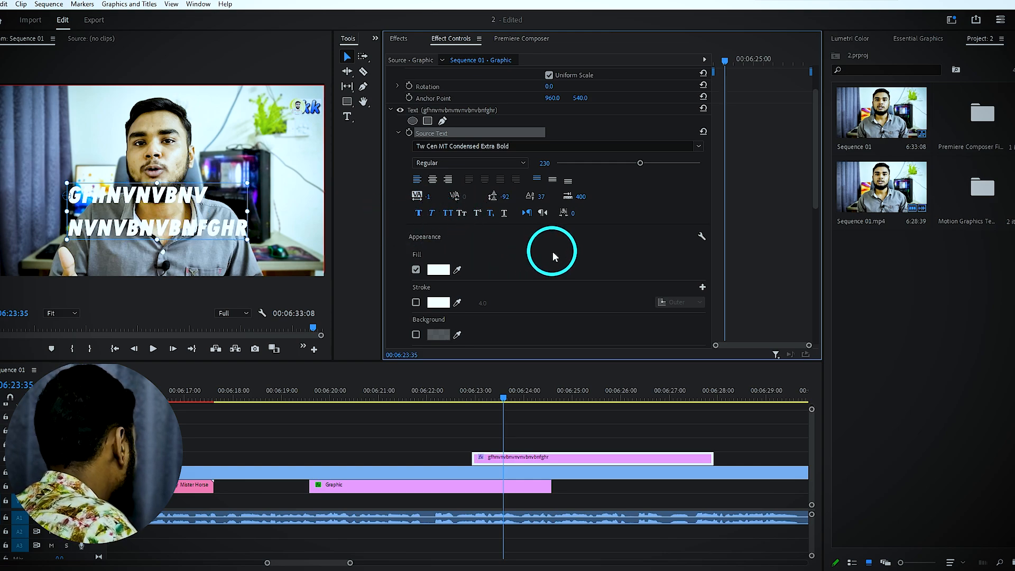
# Change the text's fill colour to pure red.
pyautogui.scroll(-3, 553, 251)
pyautogui.click(436, 206)
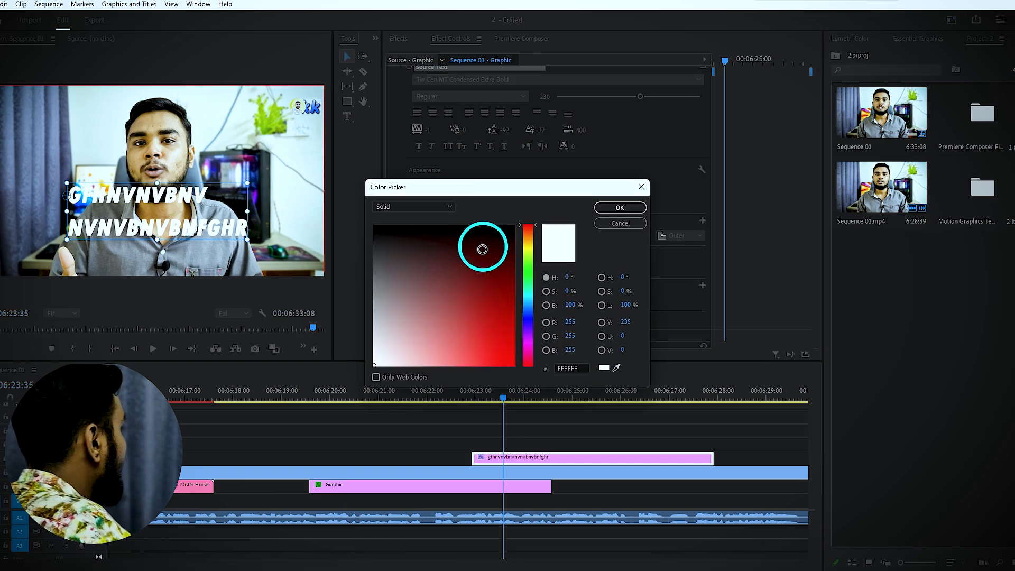
pyautogui.moveTo(480, 238); pyautogui.dragTo(342, 388)
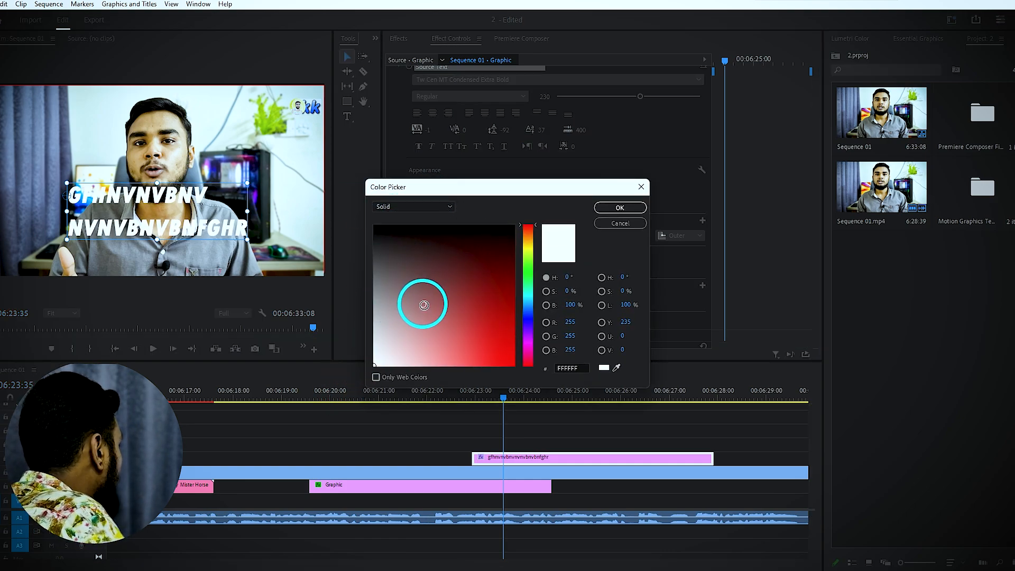
pyautogui.moveTo(425, 305); pyautogui.dragTo(518, 369)
pyautogui.click(619, 208)
# Add a white stroke to the text and set its width to 22.0.
pyautogui.scroll(-2, 449, 233)
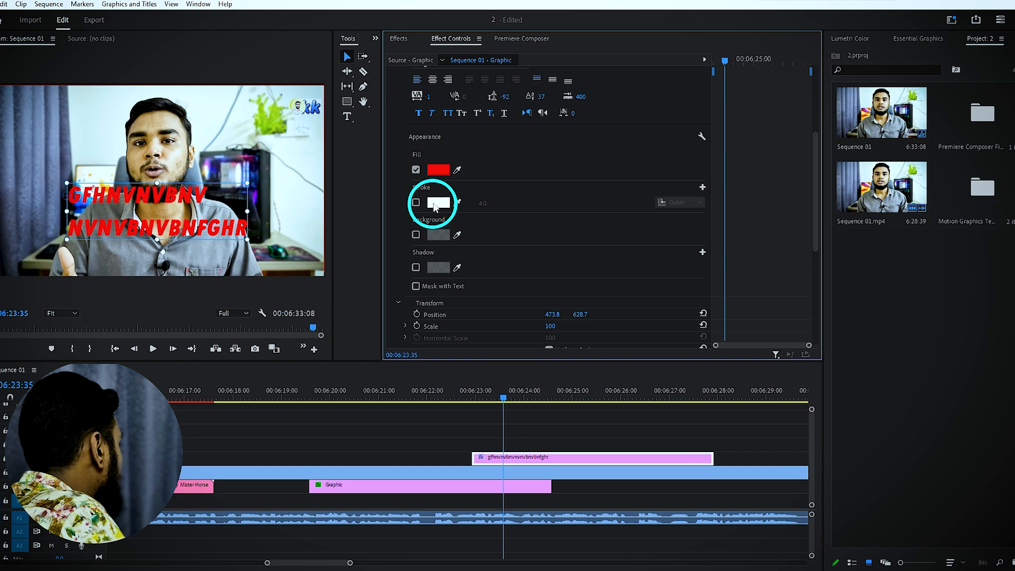
pyautogui.click(416, 203)
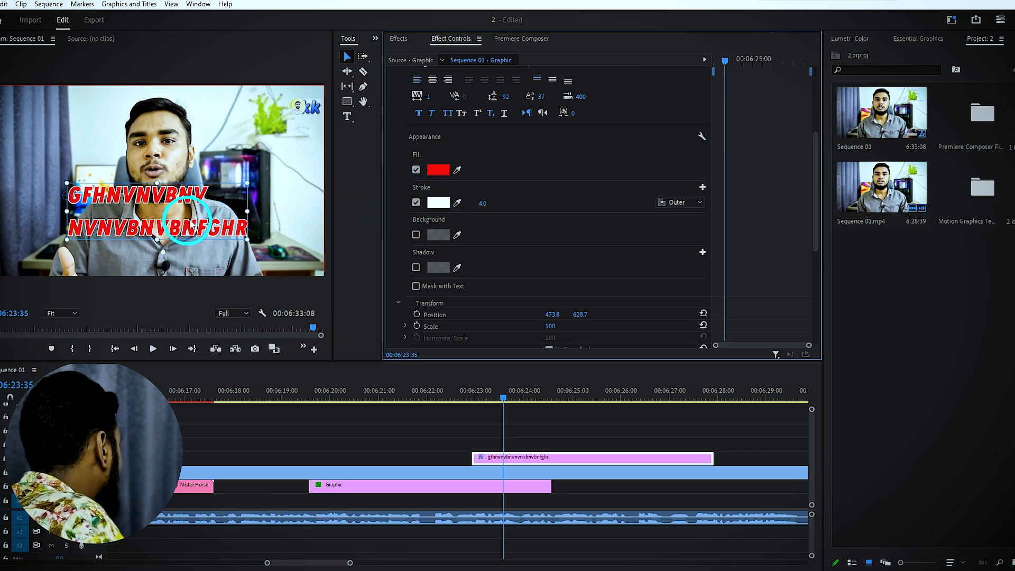
pyautogui.moveTo(482, 208)
pyautogui.mouseDown()
pyautogui.moveTo(521, 199)
pyautogui.moveTo(596, 210)
pyautogui.moveTo(492, 209)
pyautogui.moveTo(483, 204)
pyautogui.moveTo(501, 201)
pyautogui.moveTo(471, 198)
pyautogui.moveTo(550, 204)
pyautogui.moveTo(502, 205)
pyautogui.mouseUp()
# Try the Inner and Center stroke alignments on the text and return the stroke to Outer.
pyautogui.click(680, 202)
pyautogui.click(680, 230)
pyautogui.click(680, 202)
pyautogui.click(683, 236)
pyautogui.click(678, 202)
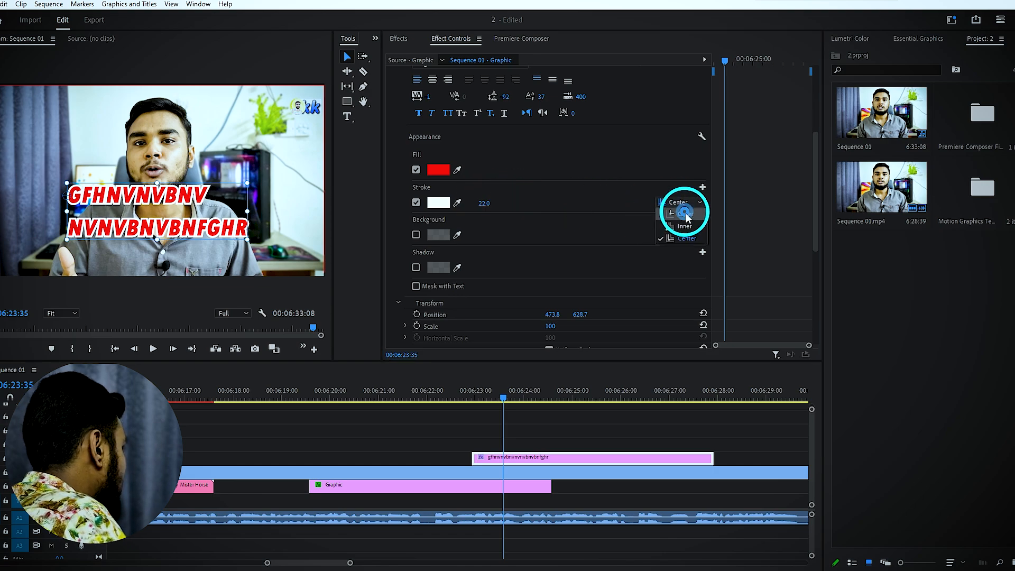
pyautogui.click(687, 216)
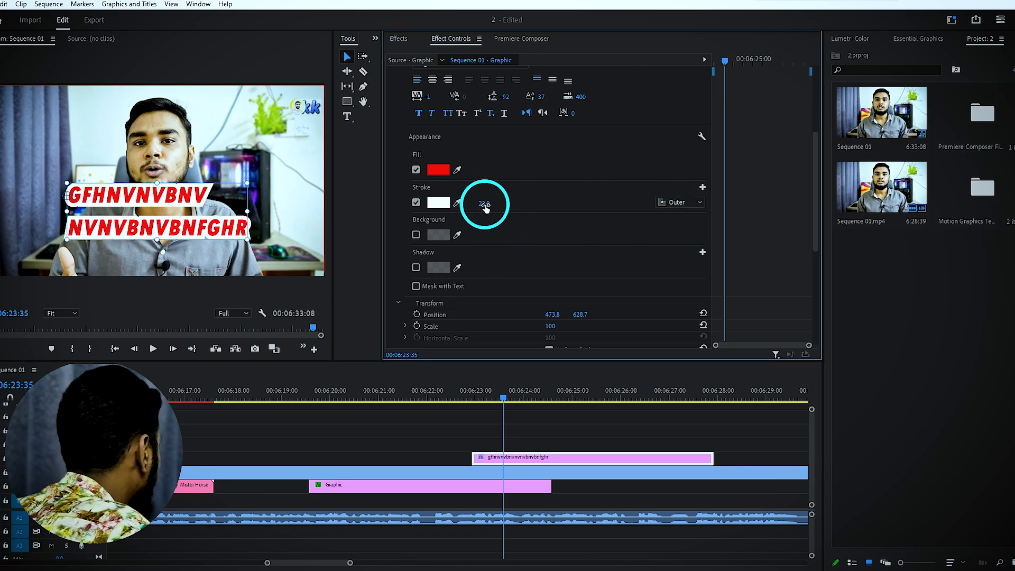
# Reduce the text's stroke width to 6.0 and turn on the text background.
pyautogui.moveTo(485, 208)
pyautogui.mouseDown()
pyautogui.moveTo(469, 206)
pyautogui.moveTo(490, 199)
pyautogui.mouseUp()
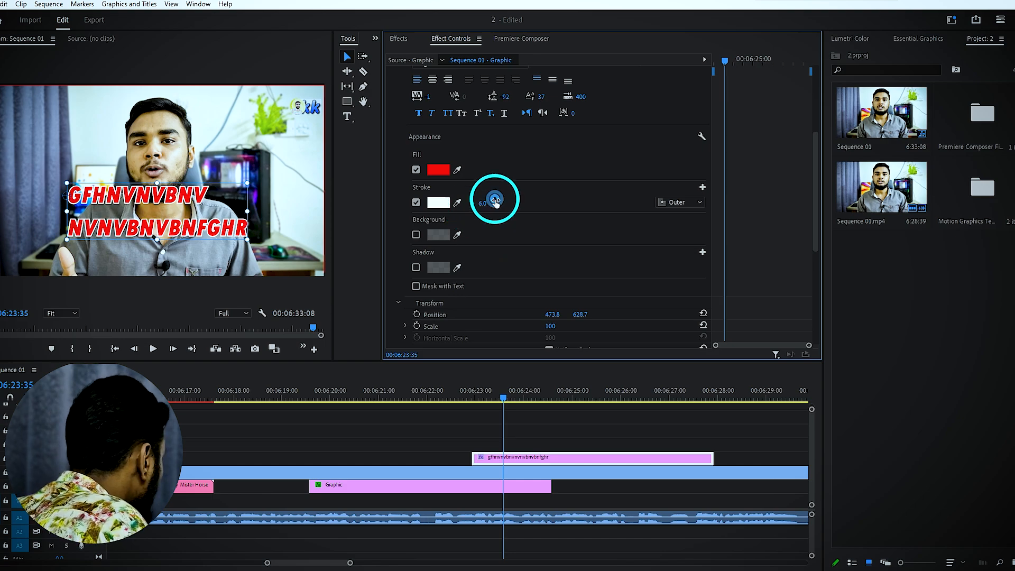
pyautogui.click(416, 234)
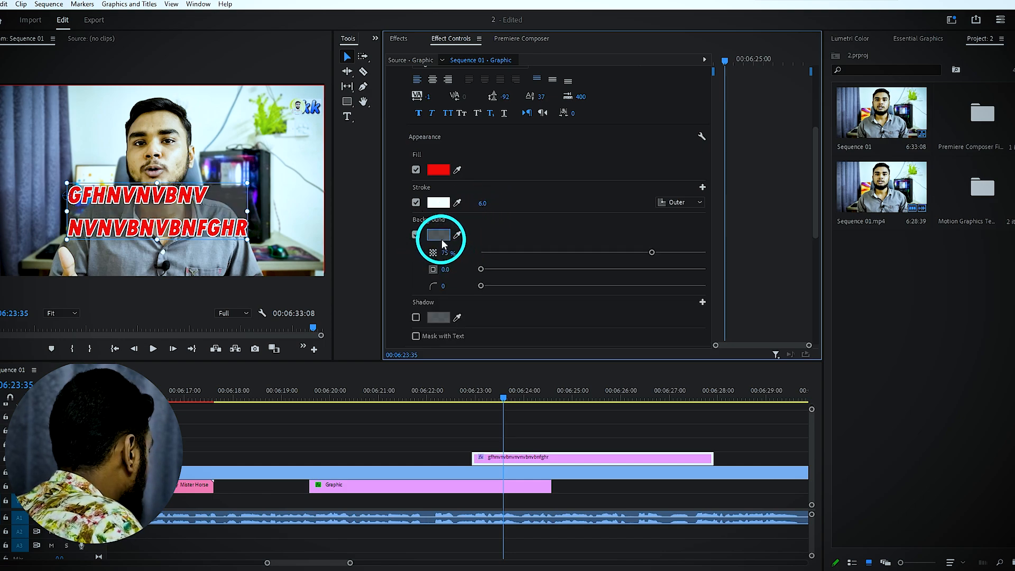
# Make the text background white with 100% opacity, a size of 47.5 and a corner radius of 36.
pyautogui.click(443, 242)
pyautogui.moveTo(444, 233); pyautogui.dragTo(575, 462)
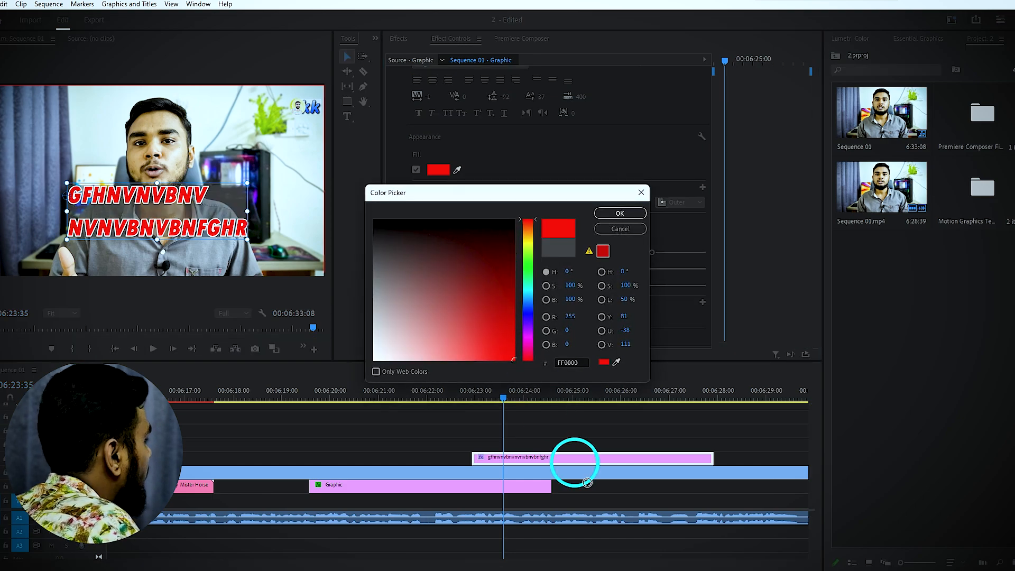
pyautogui.moveTo(446, 305); pyautogui.dragTo(373, 360)
pyautogui.click(619, 213)
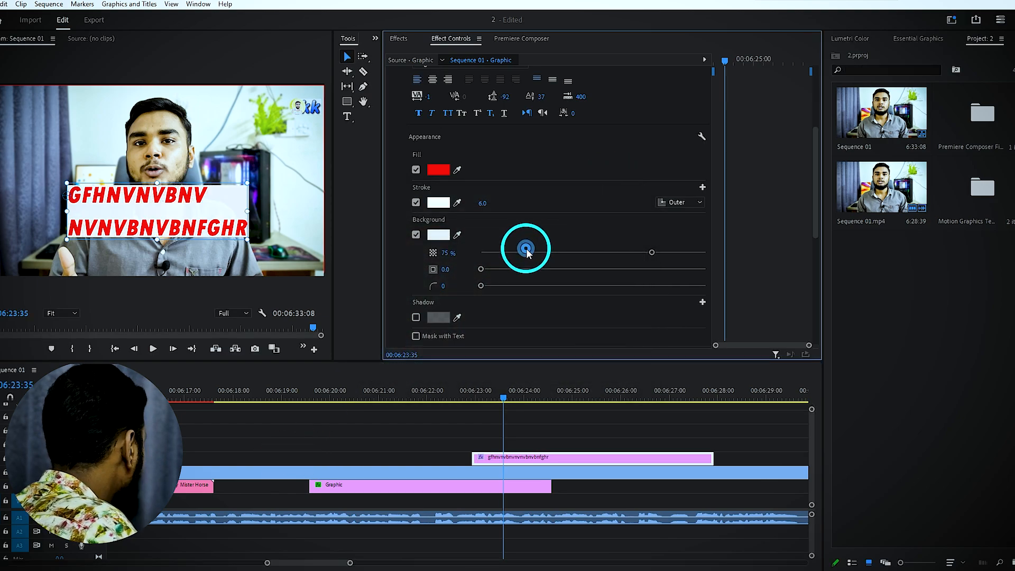
pyautogui.moveTo(652, 254); pyautogui.dragTo(732, 253)
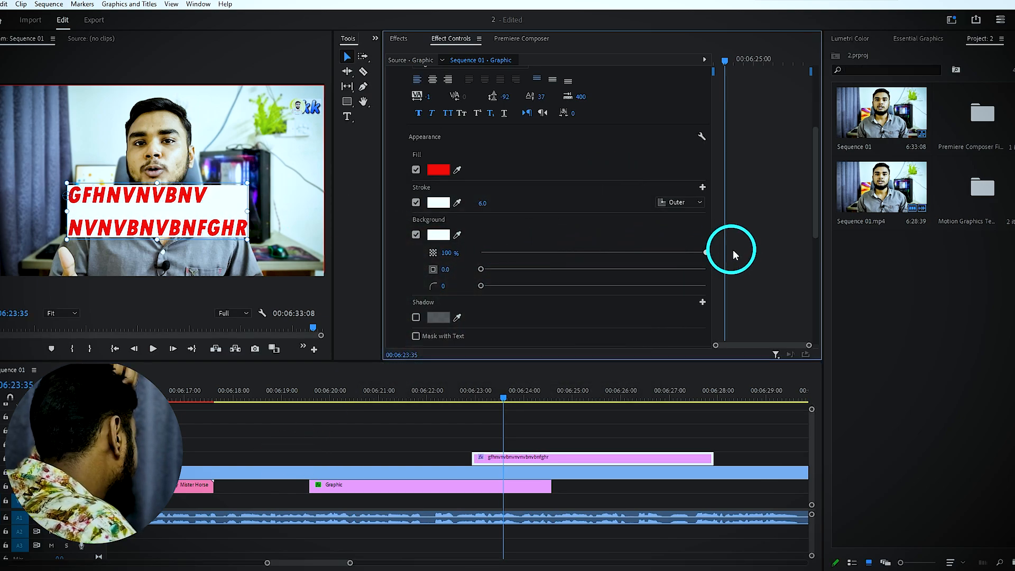
pyautogui.moveTo(481, 270); pyautogui.dragTo(568, 270)
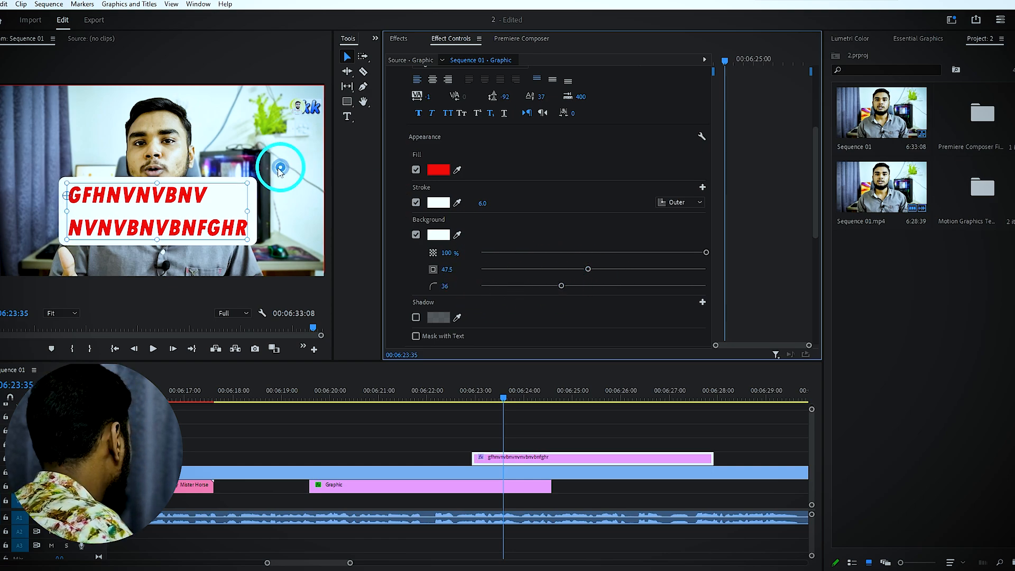
# Turn on the text shadow, enlarge the preview to 75% and compare the text with and without the shadow.
pyautogui.scroll(-3, 553, 232)
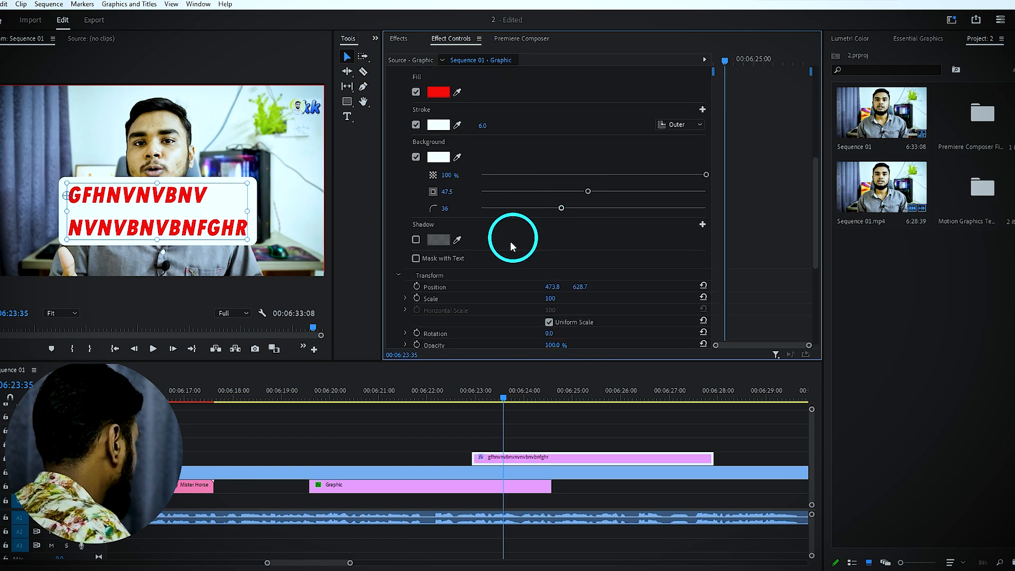
pyautogui.click(415, 239)
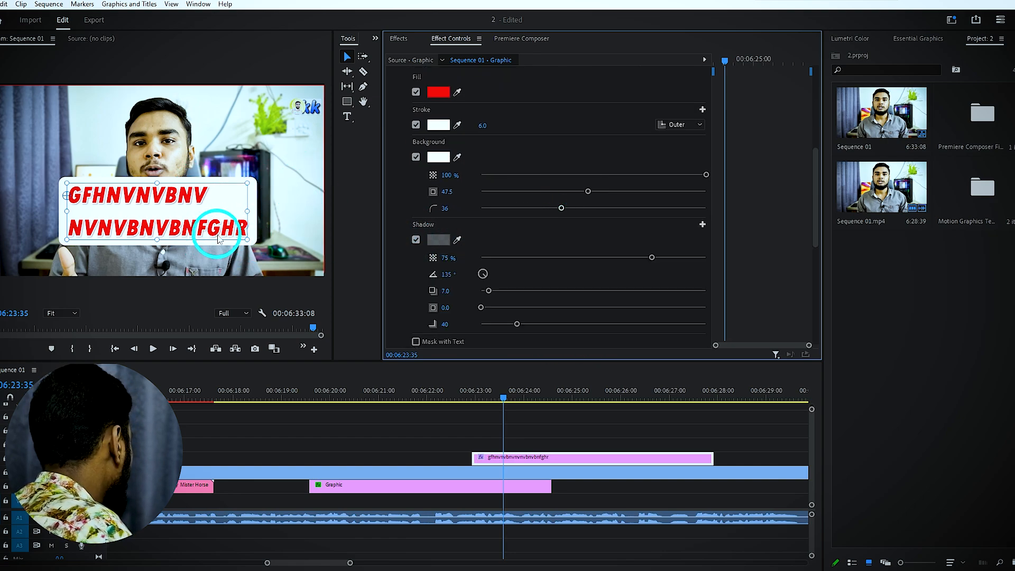
pyautogui.click(63, 311)
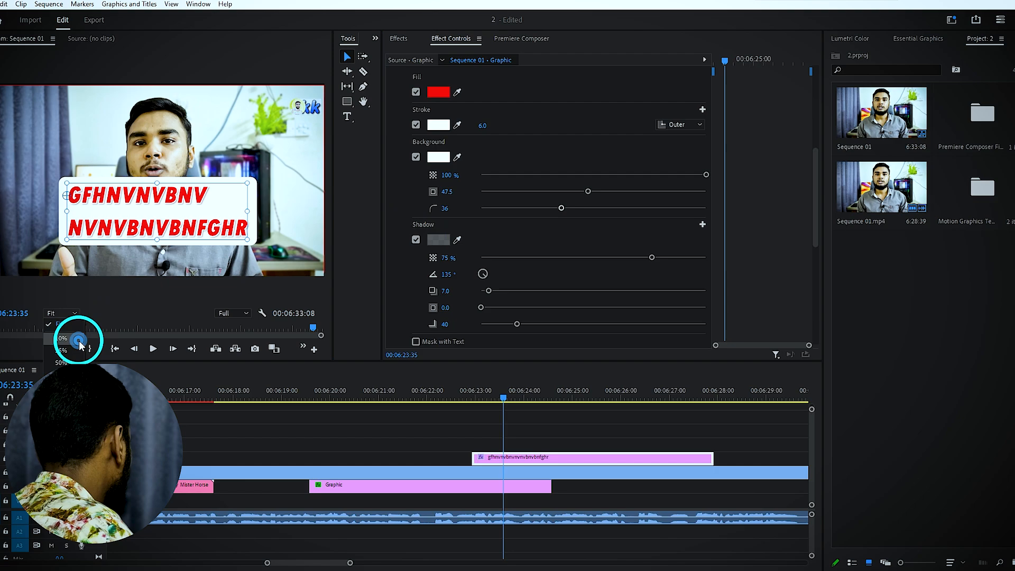
pyautogui.click(70, 376)
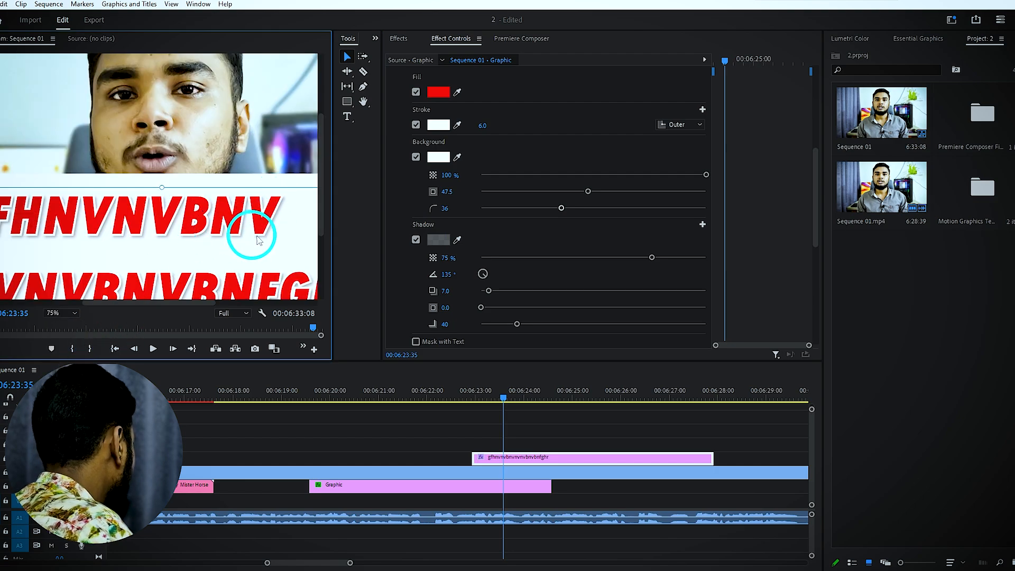
pyautogui.scroll(-2, 542, 227)
pyautogui.click(418, 195)
pyautogui.click(418, 195)
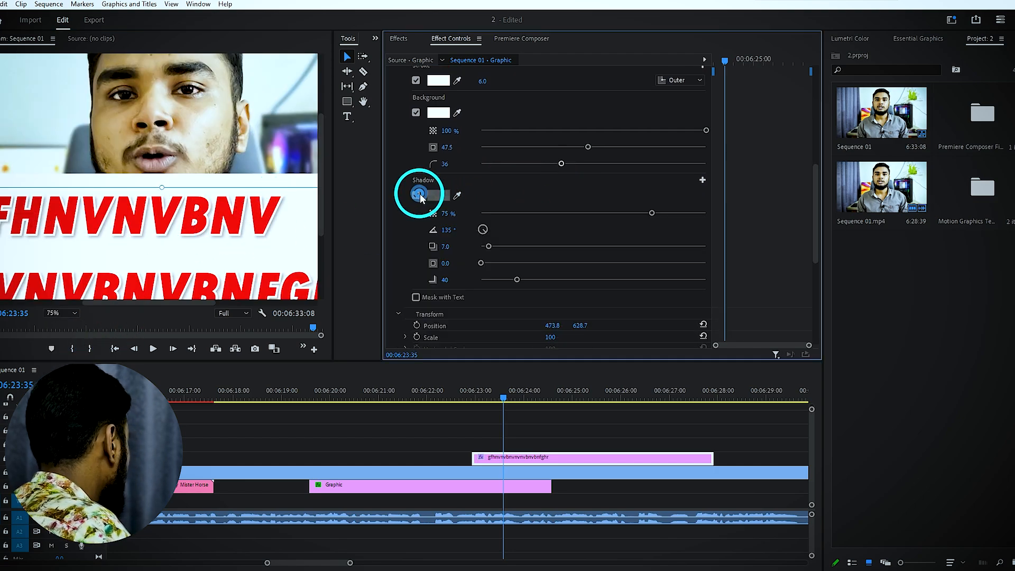
# Make the shadow black with 100% opacity, a 282° angle, distance 16.3, size 5.7 and blur 76.
pyautogui.click(438, 195)
pyautogui.moveTo(464, 249); pyautogui.dragTo(260, 154)
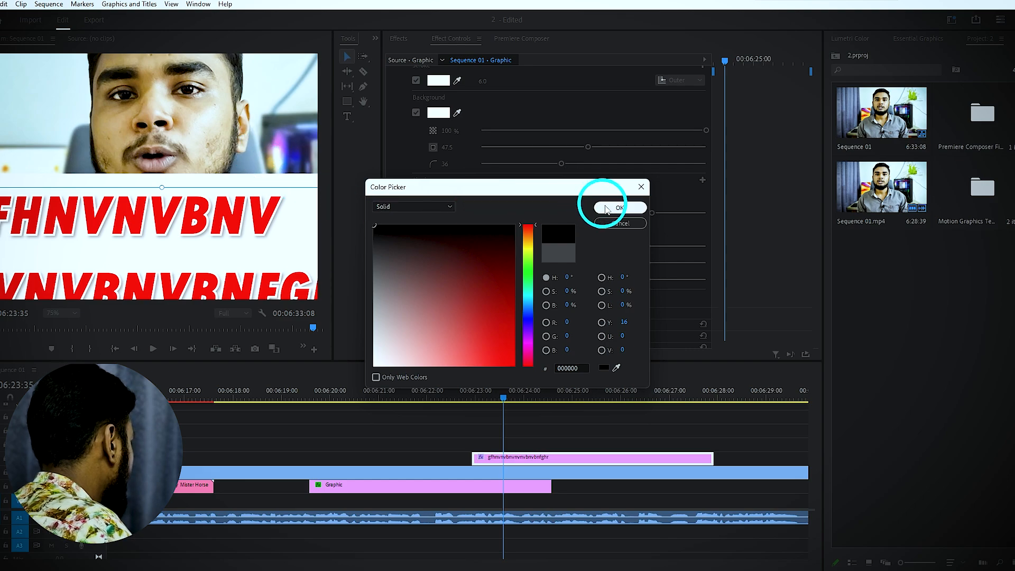
pyautogui.click(617, 207)
pyautogui.click(582, 231)
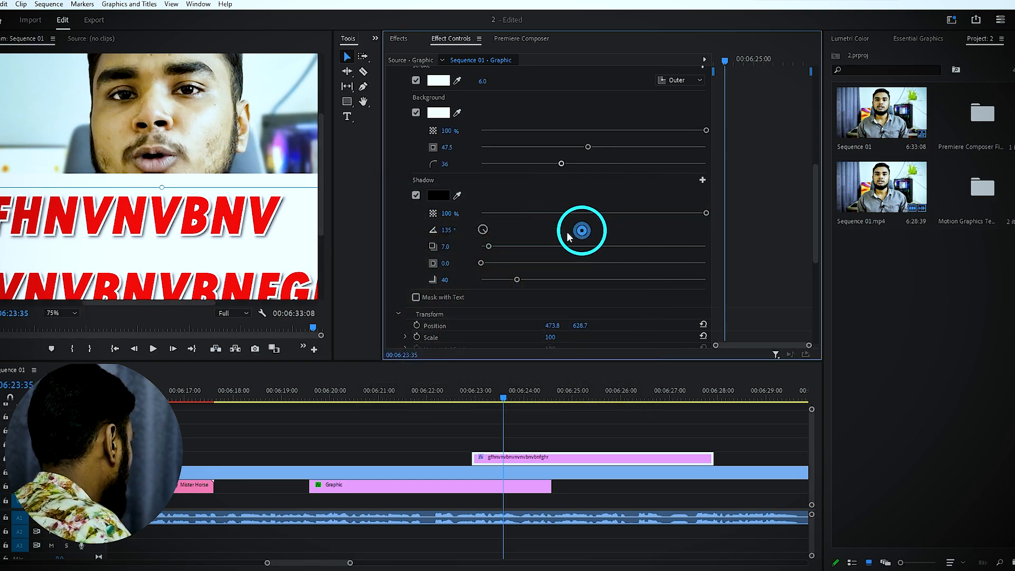
pyautogui.moveTo(489, 247); pyautogui.dragTo(550, 288)
pyautogui.scroll(-2, 561, 280)
pyautogui.scroll(8, 521, 258)
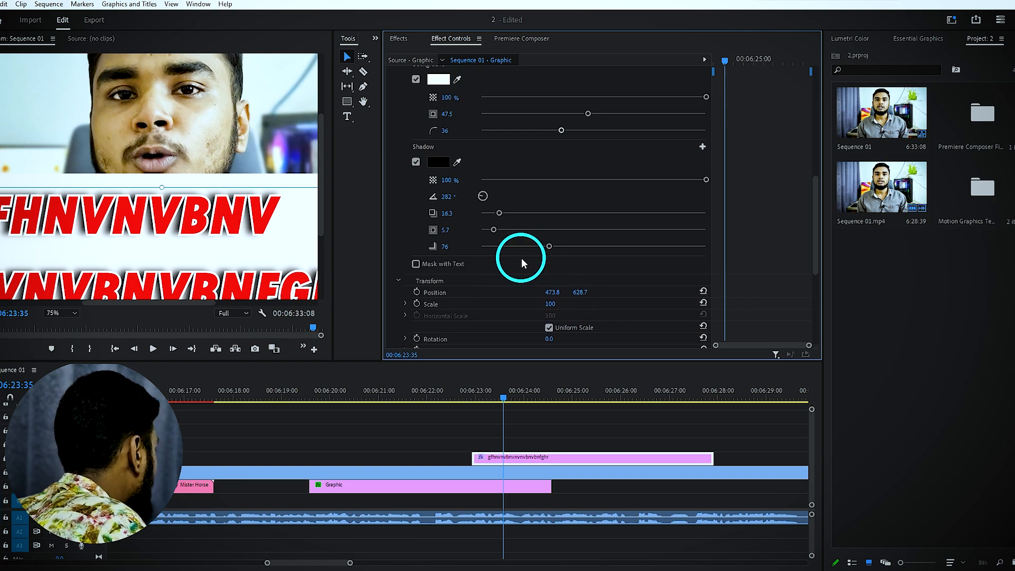
# Turn off the text's fill, background and shadow, leaving only the white stroke enabled.
pyautogui.scroll(2, 522, 270)
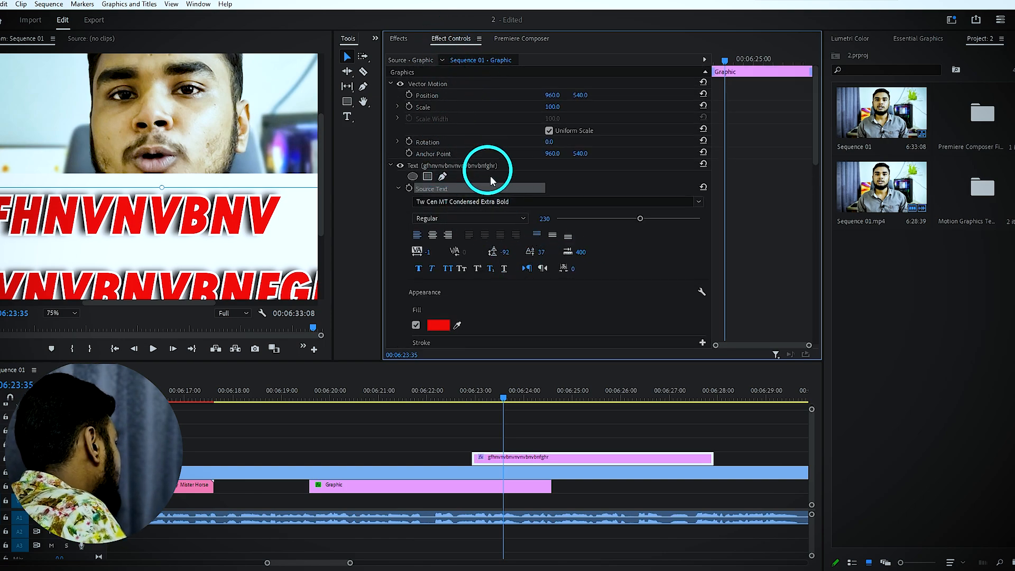
pyautogui.scroll(-6, 528, 250)
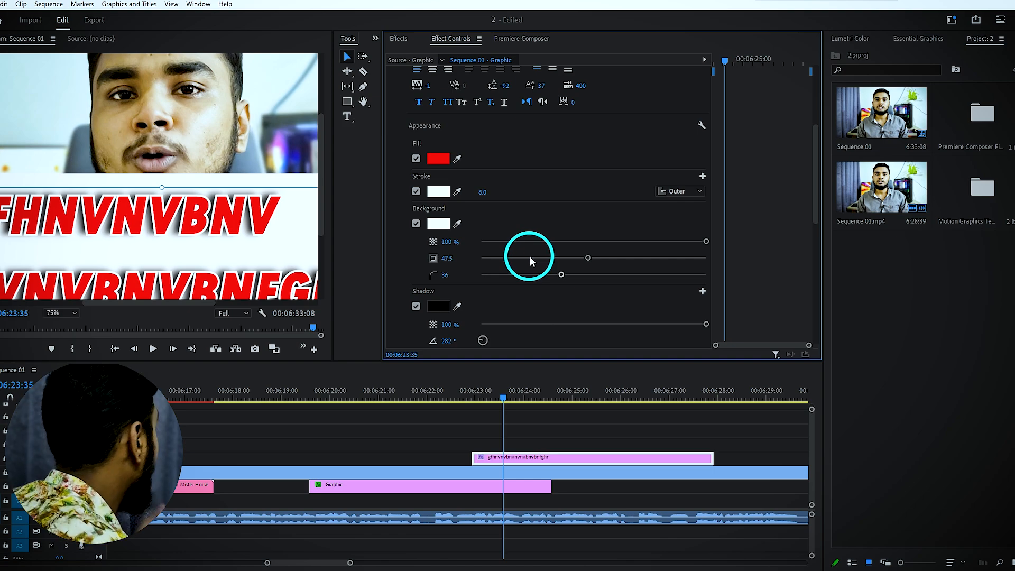
pyautogui.scroll(-1, 530, 257)
pyautogui.scroll(1, 530, 257)
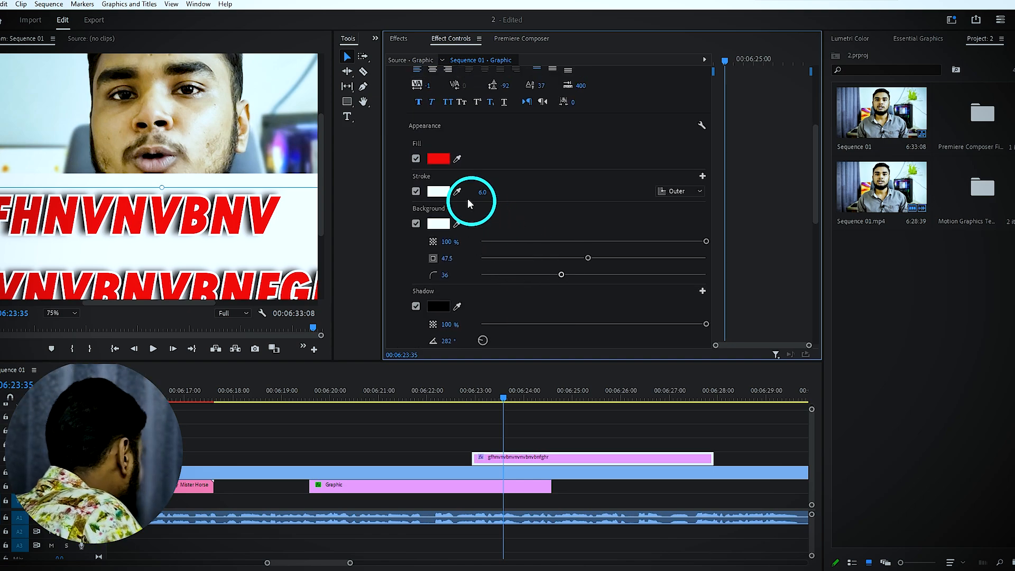
pyautogui.click(416, 159)
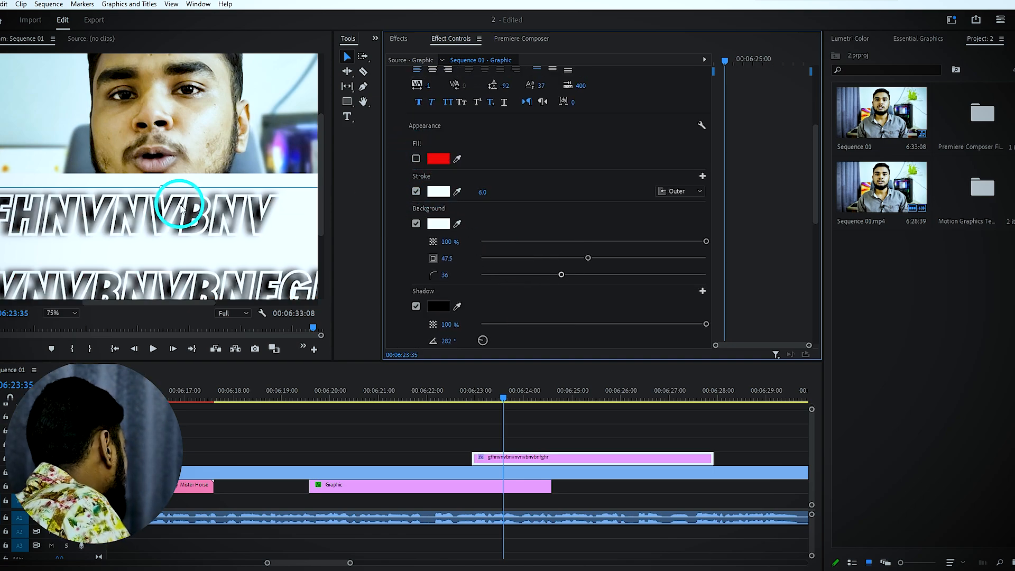
pyautogui.scroll(-3, 502, 243)
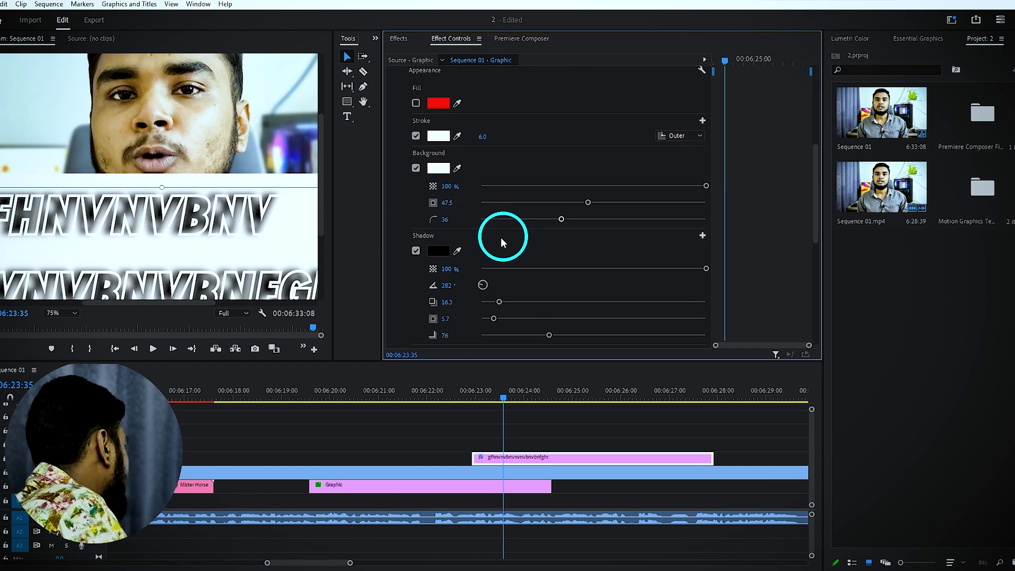
pyautogui.click(417, 168)
pyautogui.scroll(-8, 510, 192)
pyautogui.scroll(4, 651, 248)
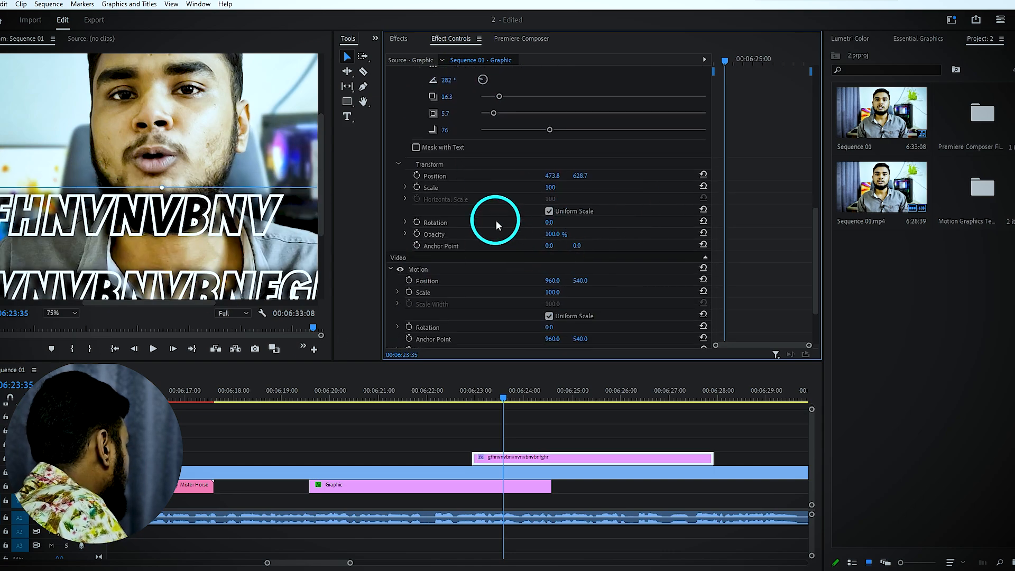
pyautogui.click(416, 169)
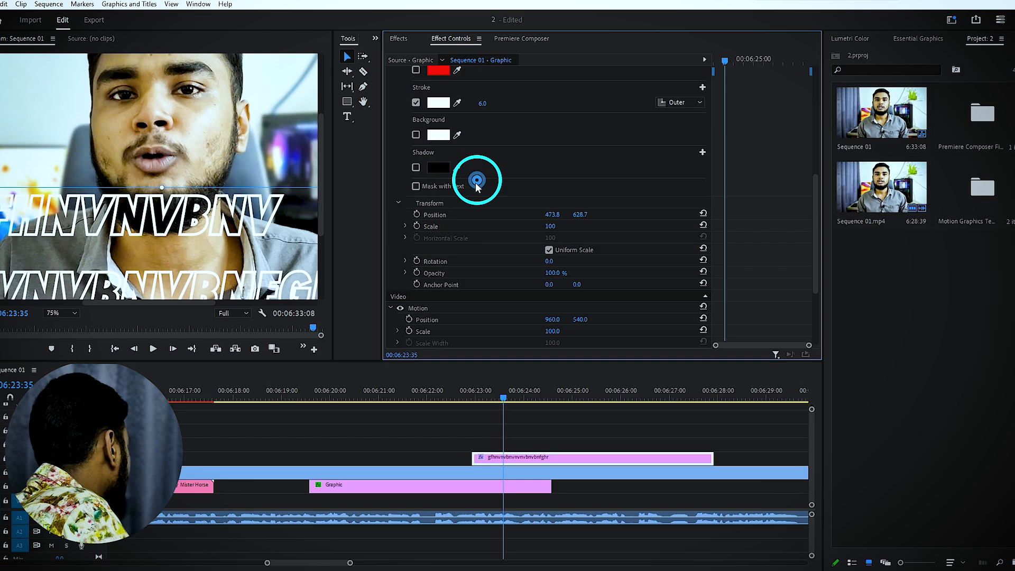
# Fit the whole frame in the preview and check the outlined text in full screen.
pyautogui.click(61, 309)
pyautogui.click(67, 297)
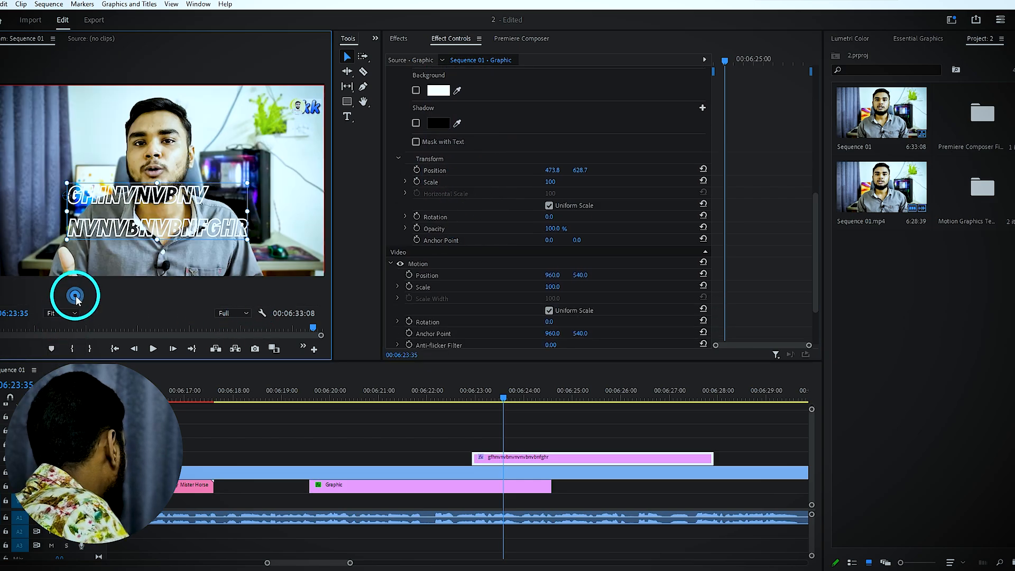
pyautogui.click(415, 106)
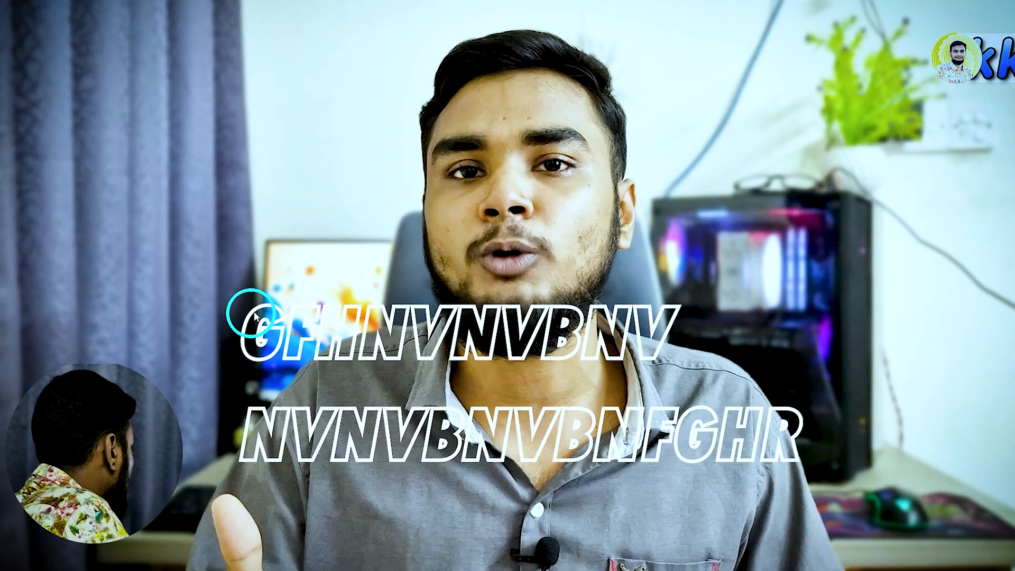
pyautogui.press('Escape')
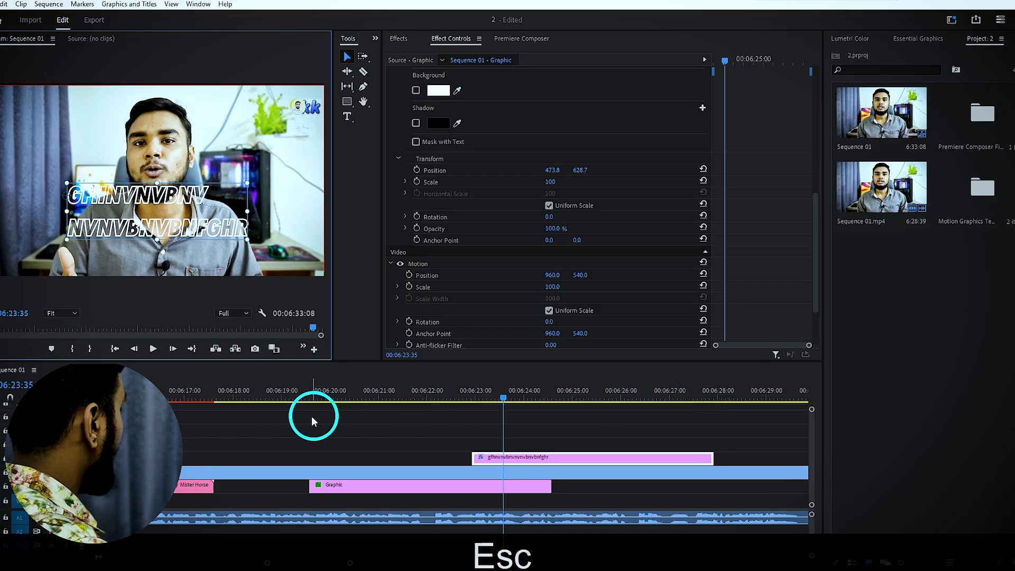
pyautogui.hscroll(2, 544, 462)
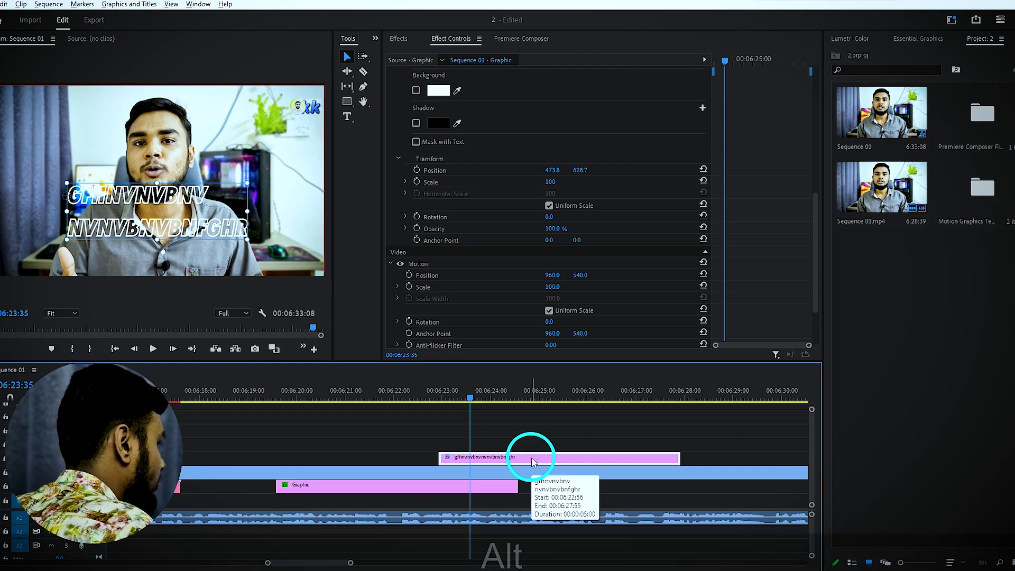
pyautogui.scroll(-2, 532, 462)
pyautogui.scroll(4, 523, 461)
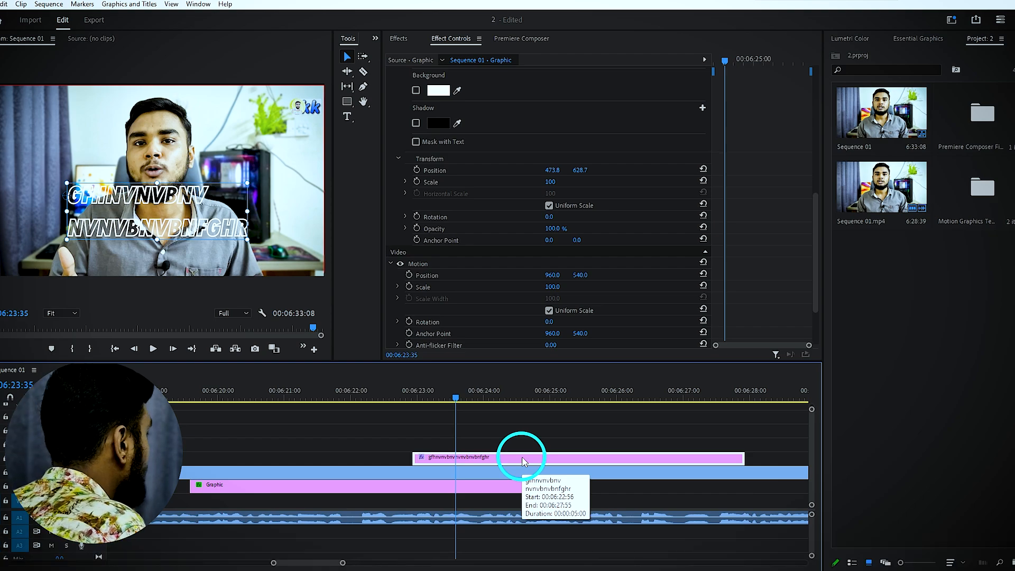
pyautogui.hscroll(3, 524, 462)
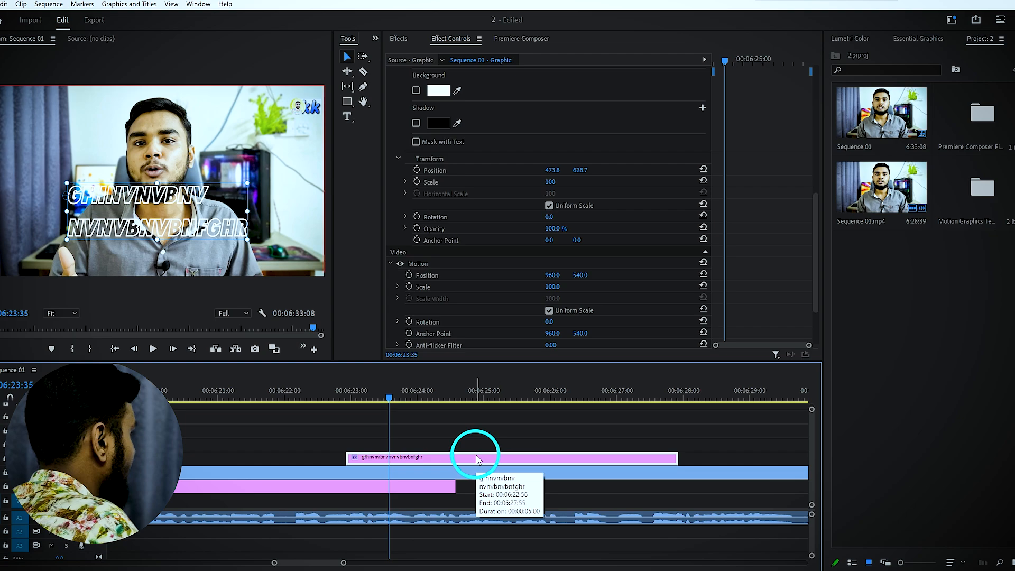
# Select the text layer in the graphic's effect settings and collapse and expand its properties to examine them.
pyautogui.scroll(3, 624, 169)
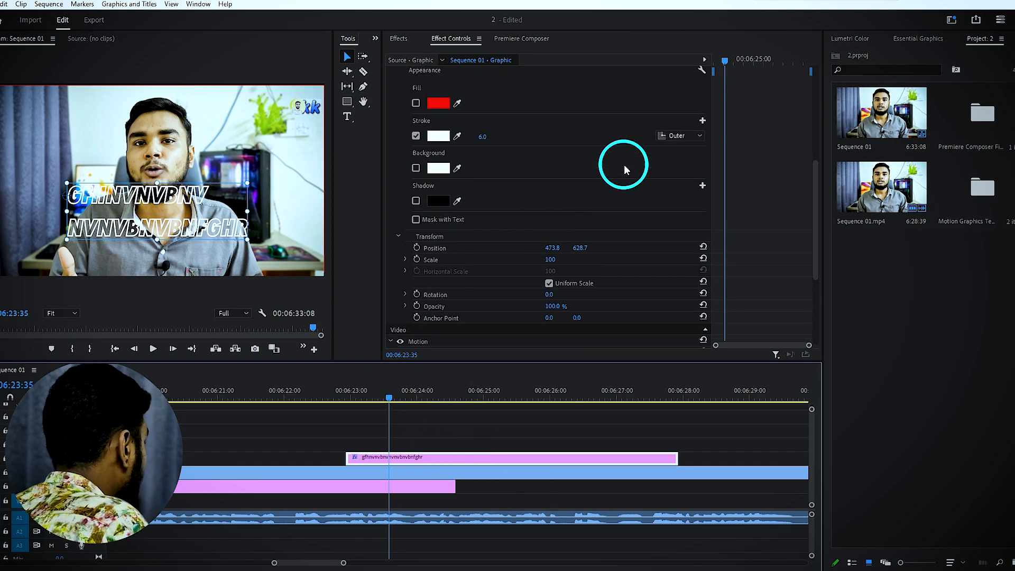
pyautogui.scroll(8, 624, 169)
pyautogui.click(447, 164)
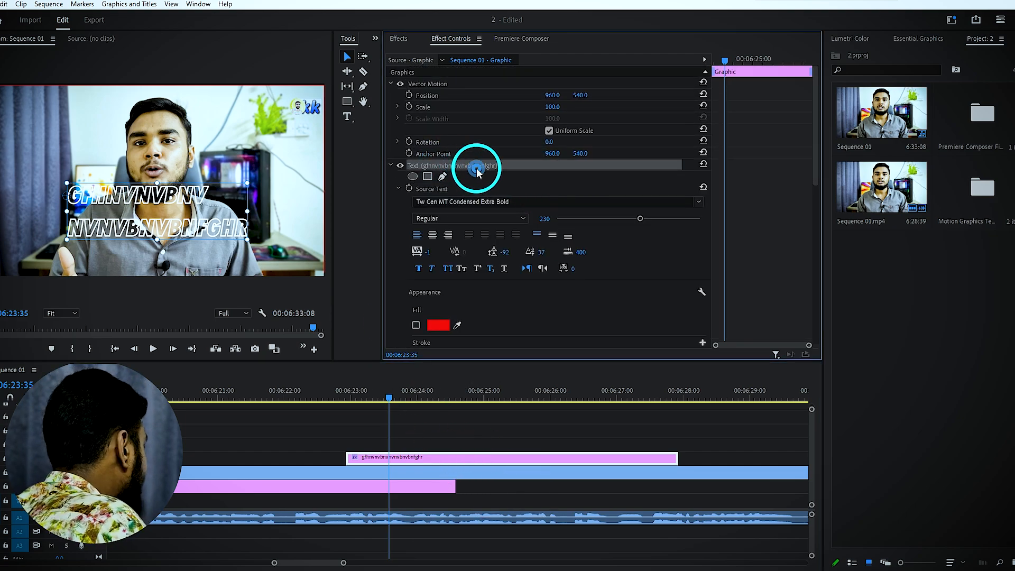
pyautogui.click(390, 165)
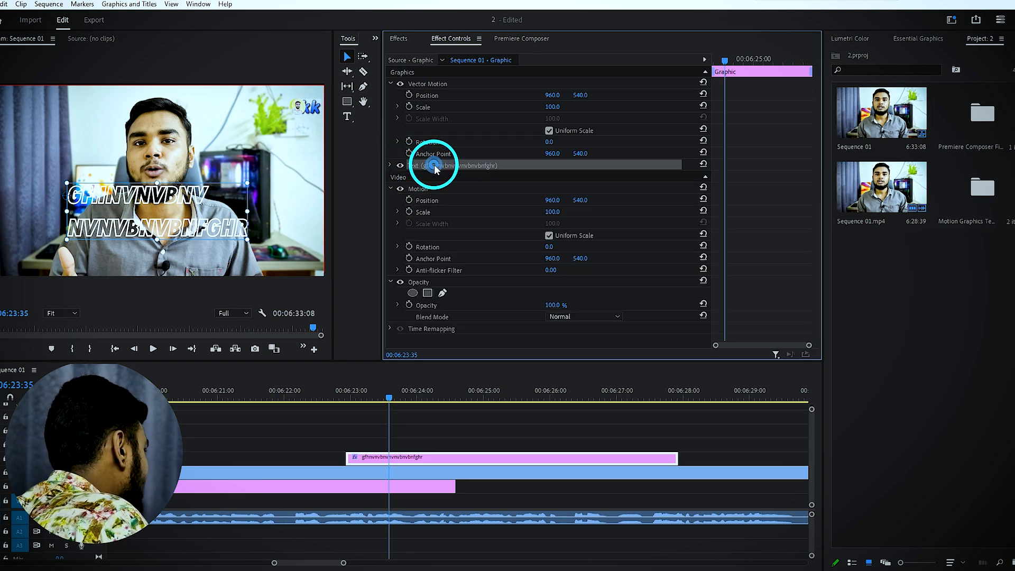
pyautogui.click(390, 165)
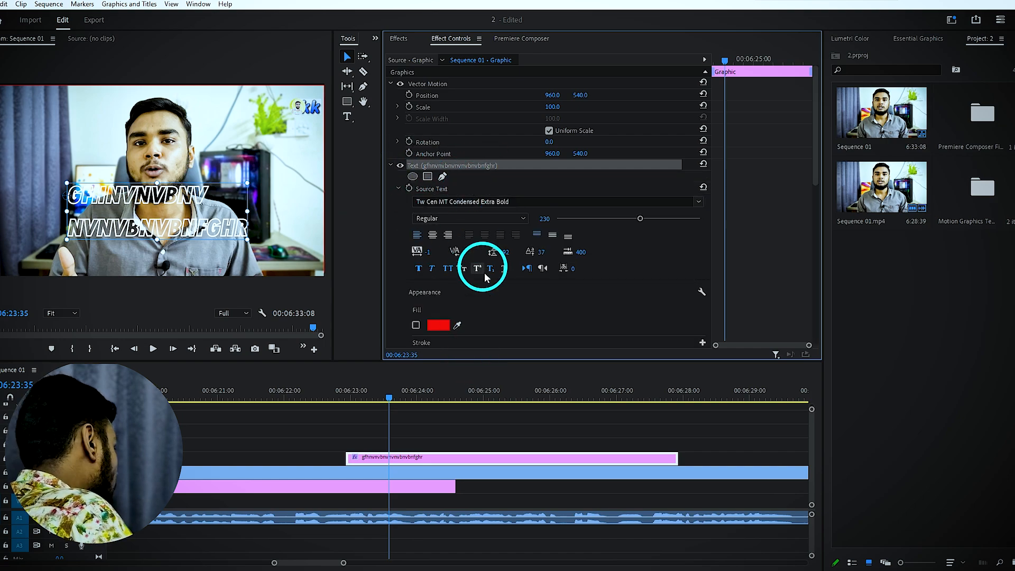
pyautogui.click(392, 166)
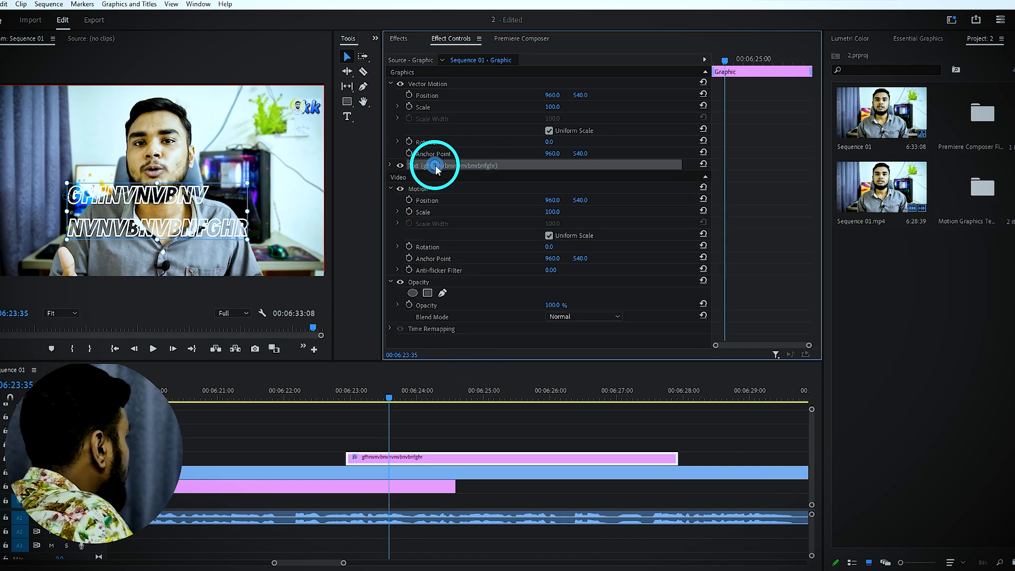
# Expand the text layer's properties and increase the font size to 266.
pyautogui.click(390, 165)
pyautogui.scroll(-2, 508, 175)
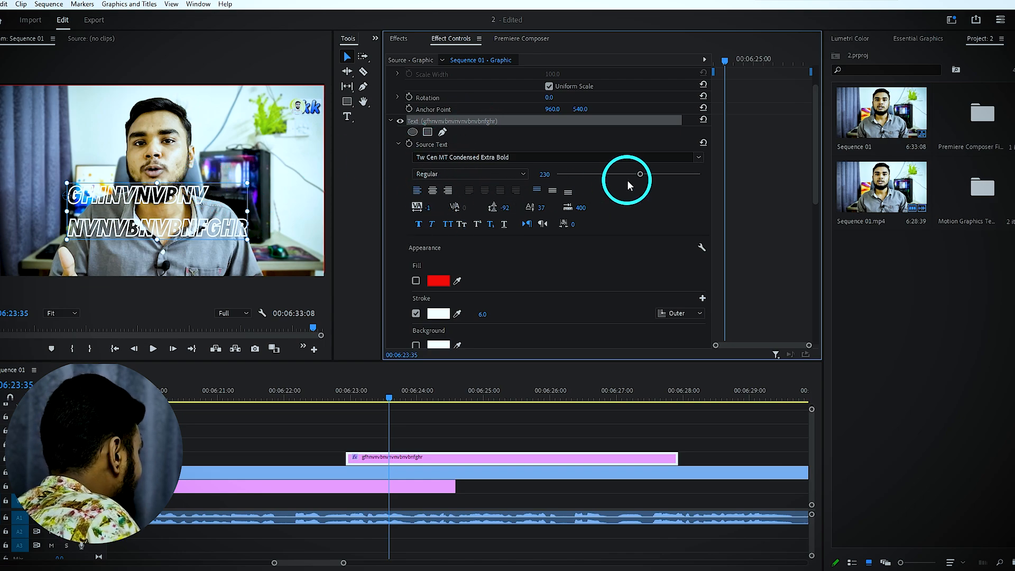
pyautogui.moveTo(639, 173)
pyautogui.mouseDown()
pyautogui.moveTo(608, 170)
pyautogui.moveTo(654, 174)
pyautogui.mouseUp()
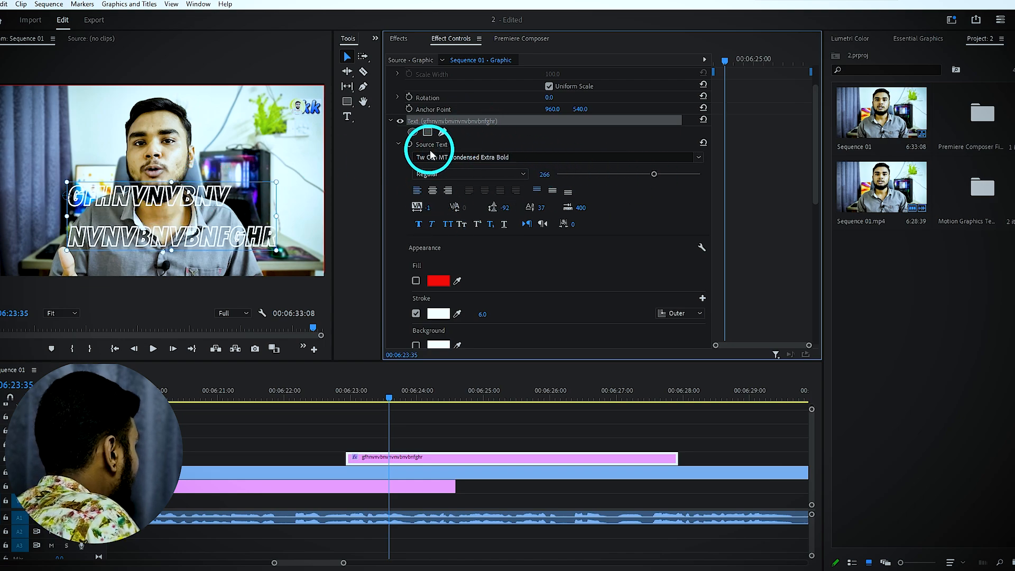
# Try center and right alignment on the source text and return it to left alignment.
pyautogui.click(430, 144)
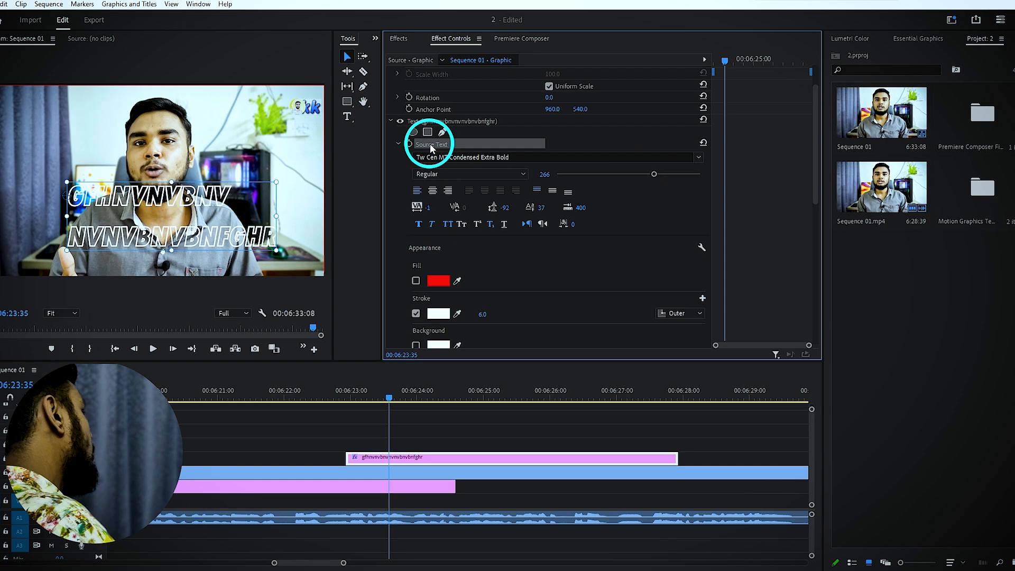
pyautogui.click(433, 191)
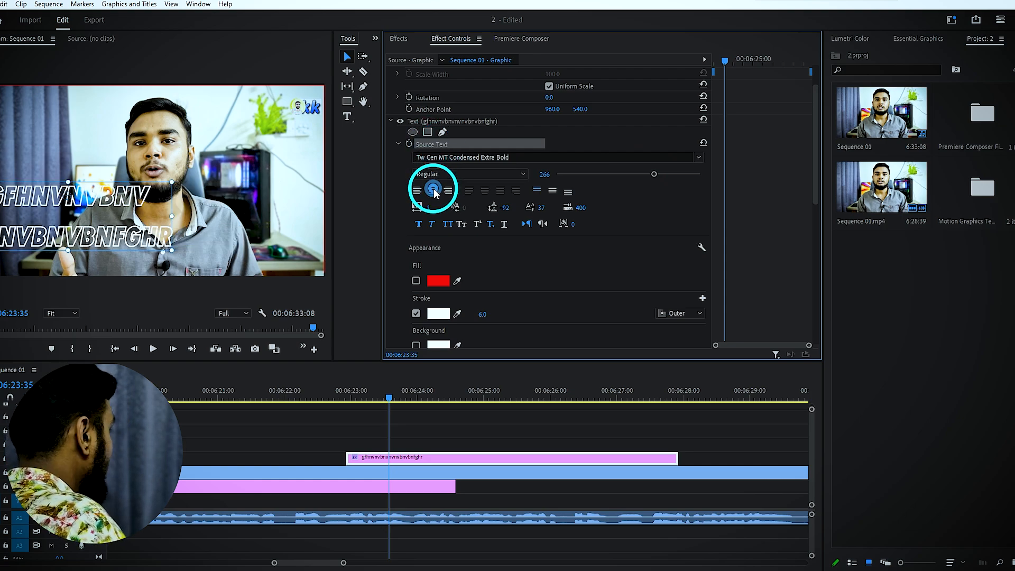
pyautogui.click(418, 192)
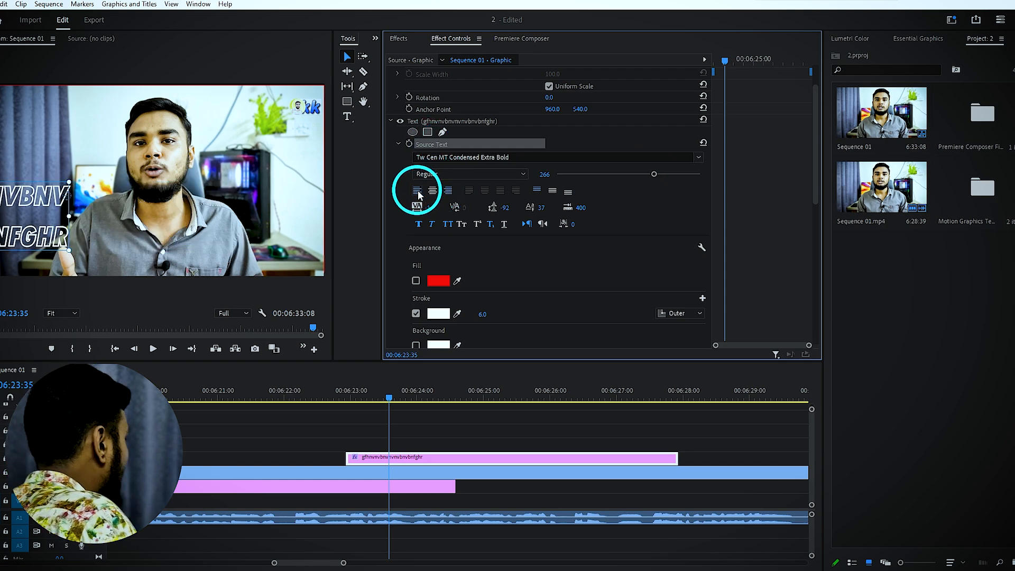
# Apply the Basic 3D effect from the favourite effects folder to the selected text graphic clip.
pyautogui.click(392, 122)
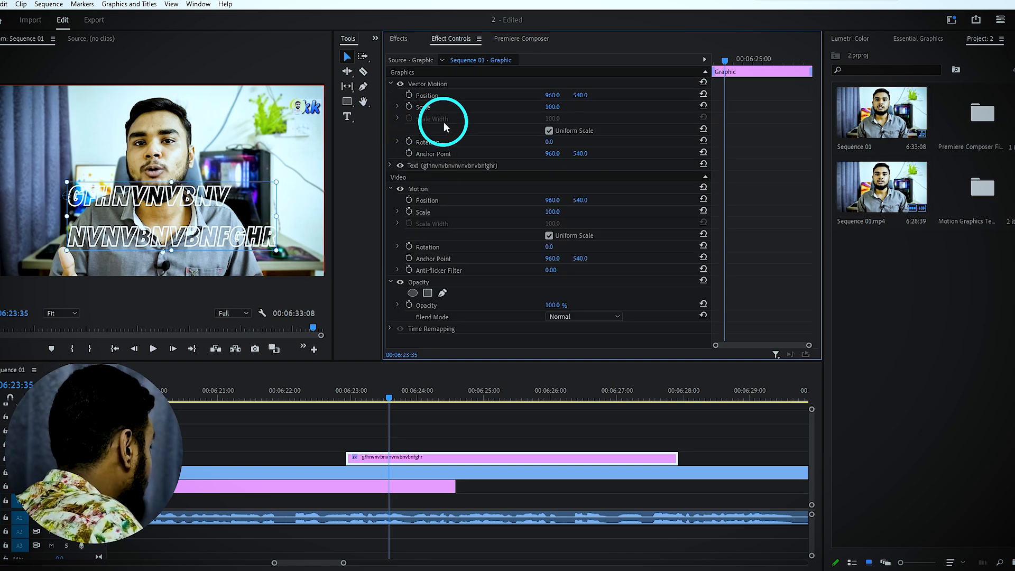
pyautogui.click(397, 39)
pyautogui.click(420, 52)
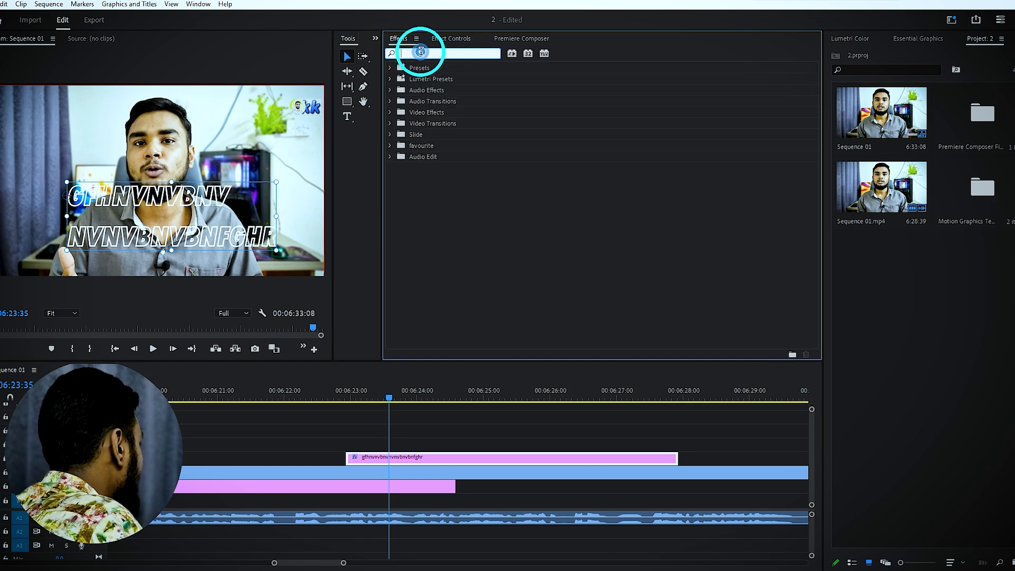
pyautogui.click(465, 177)
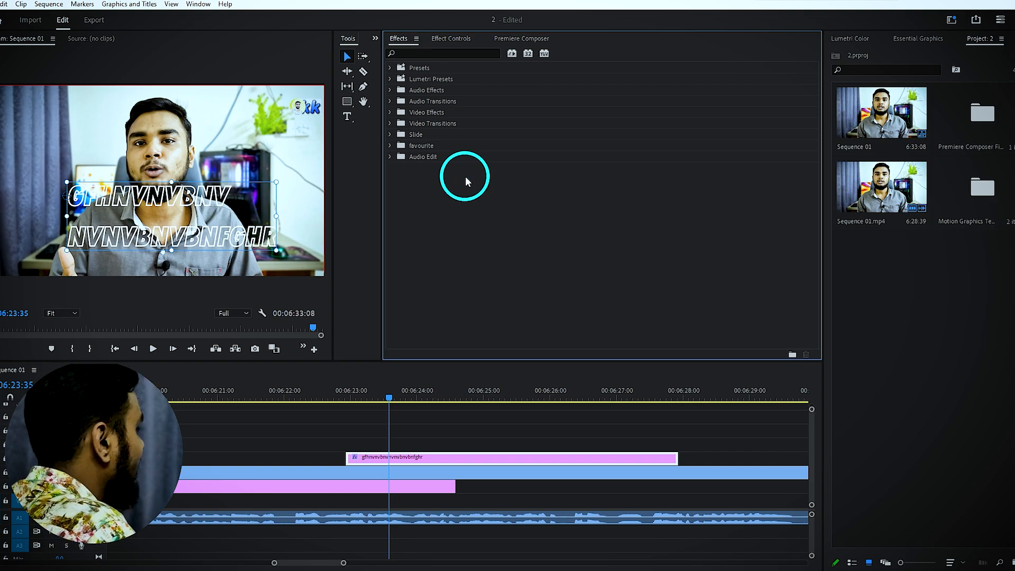
pyautogui.click(390, 147)
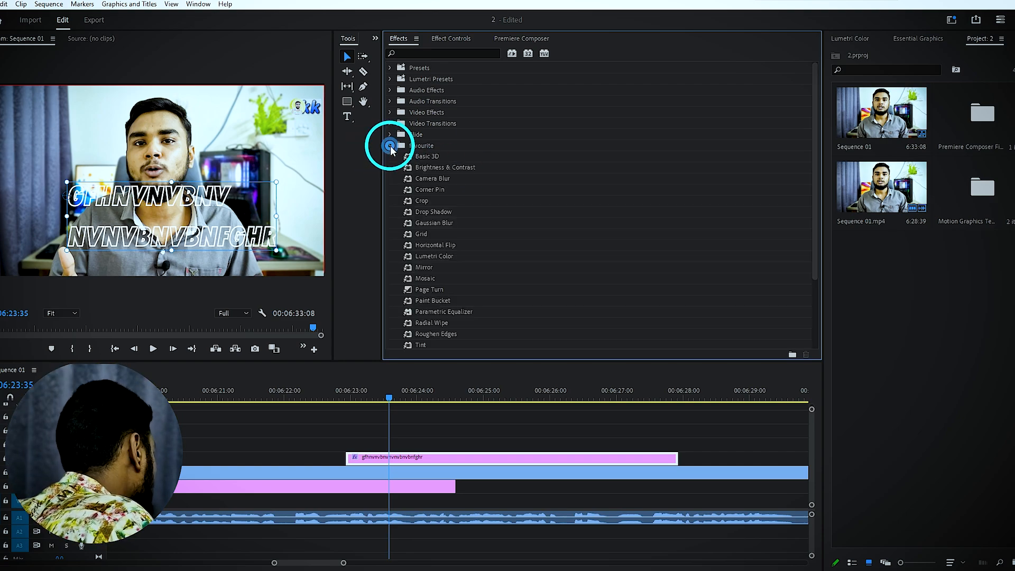
pyautogui.moveTo(447, 159); pyautogui.dragTo(510, 158)
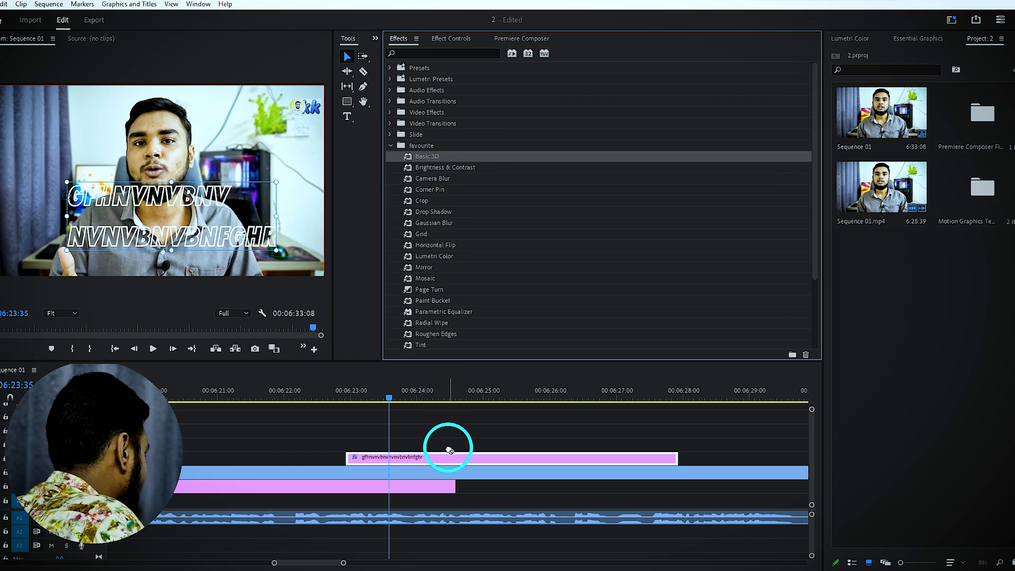
pyautogui.moveTo(445, 157); pyautogui.dragTo(404, 96)
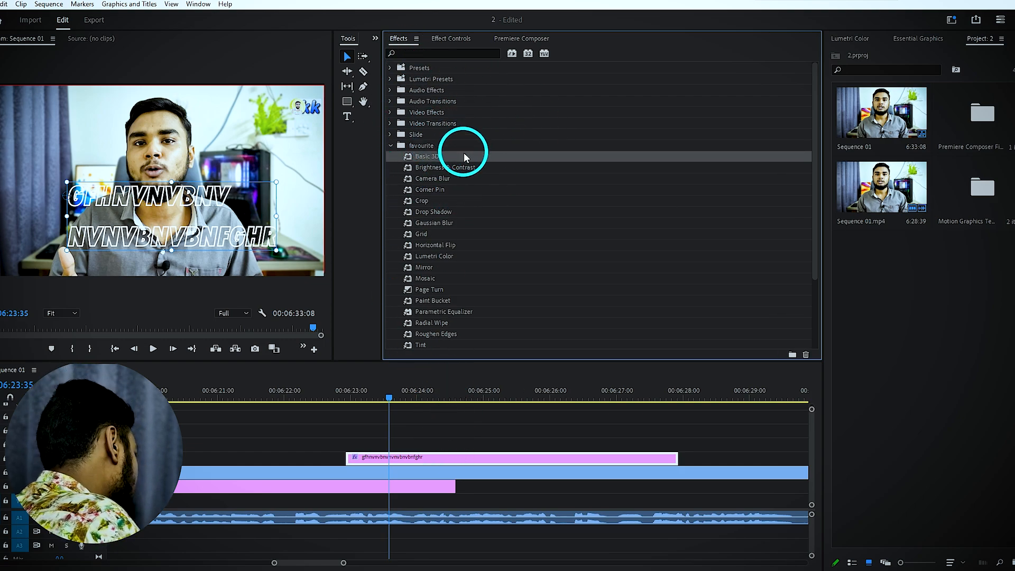
pyautogui.moveTo(462, 156); pyautogui.dragTo(440, 459)
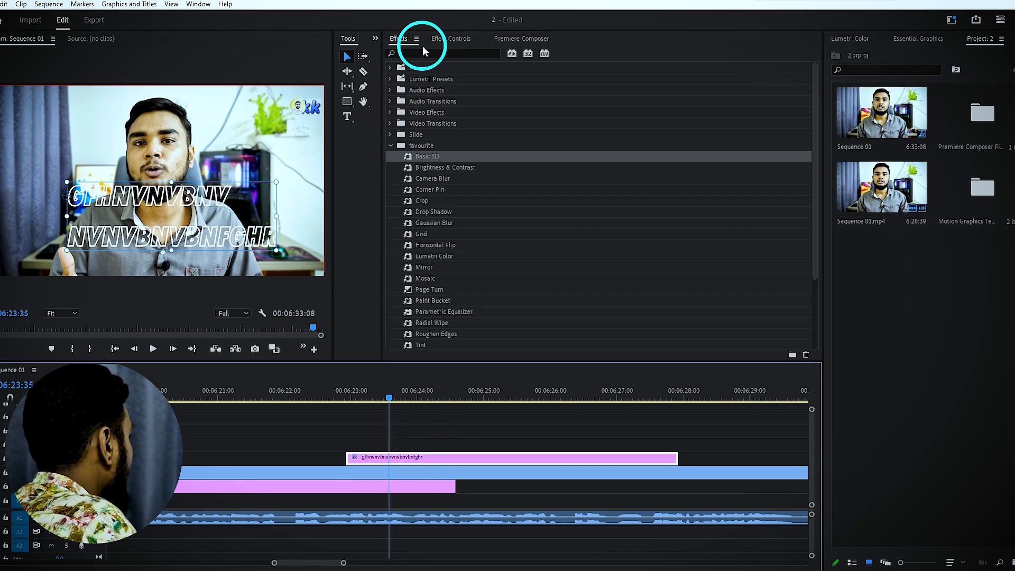
# Collapse the Vector Motion, Basic 3D, Text, Motion and Opacity groups in the graphic's effect settings.
pyautogui.click(449, 40)
pyautogui.click(391, 83)
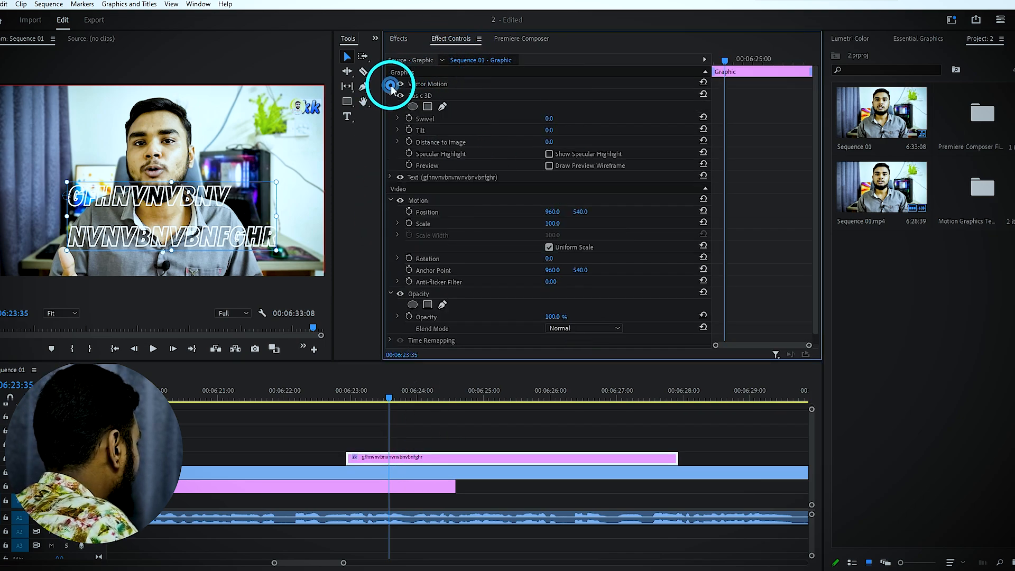
pyautogui.click(391, 95)
pyautogui.click(390, 107)
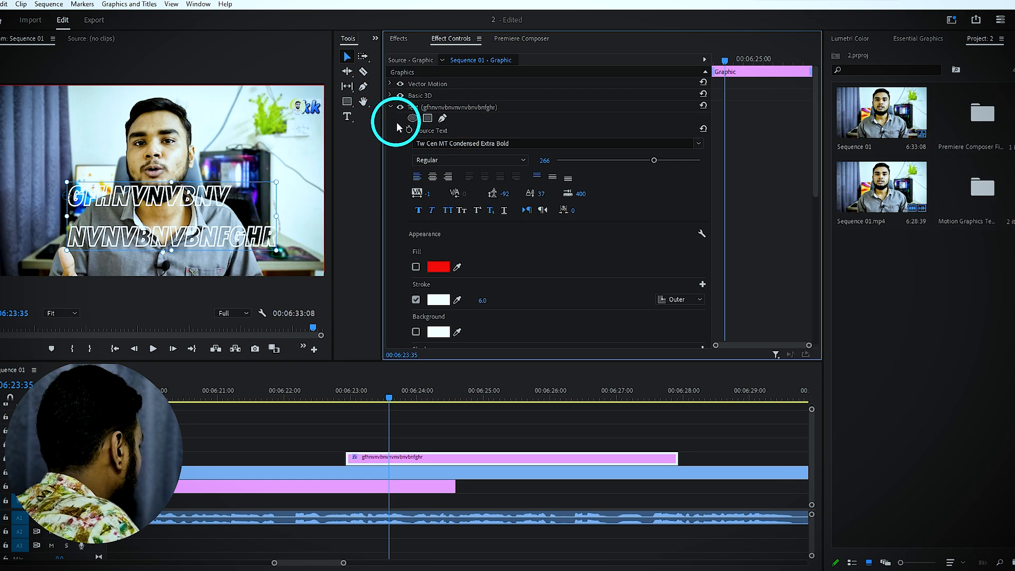
pyautogui.click(392, 130)
pyautogui.click(391, 130)
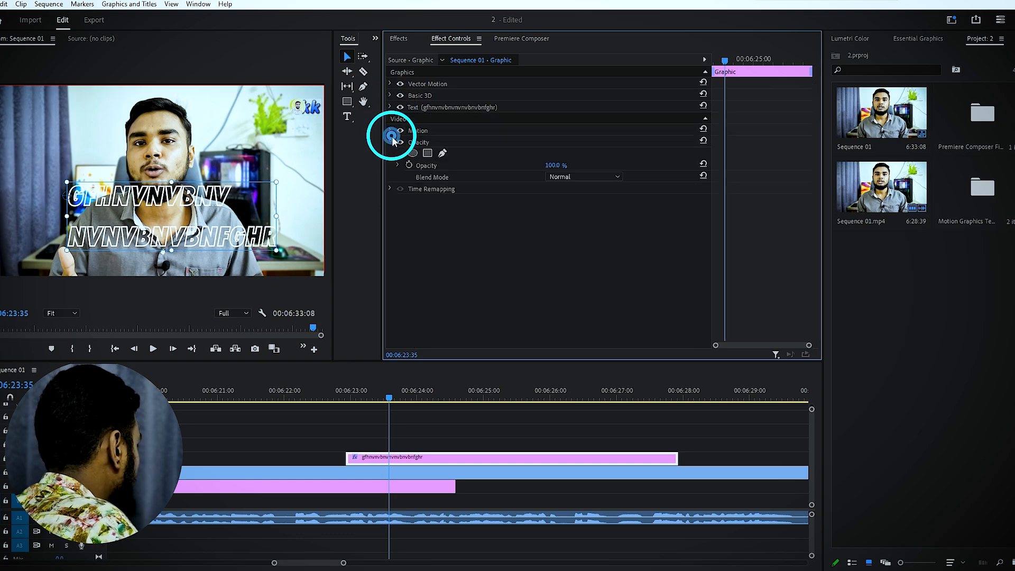
pyautogui.click(391, 142)
# Try the Basic 3D effect with swivel -13, tilt -18 and distance to image -31, and remove the effect from the graphic.
pyautogui.click(421, 96)
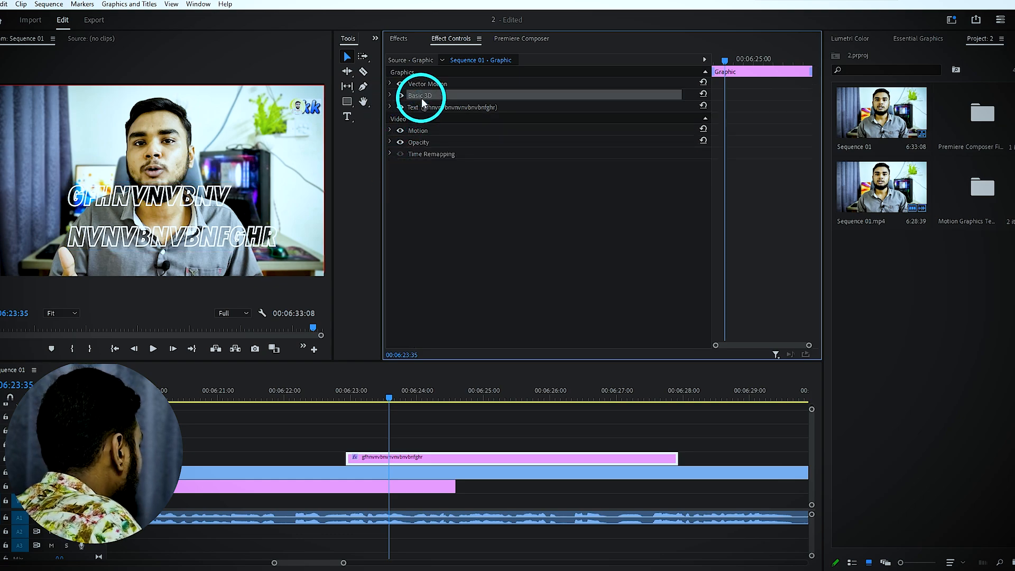
pyautogui.click(390, 95)
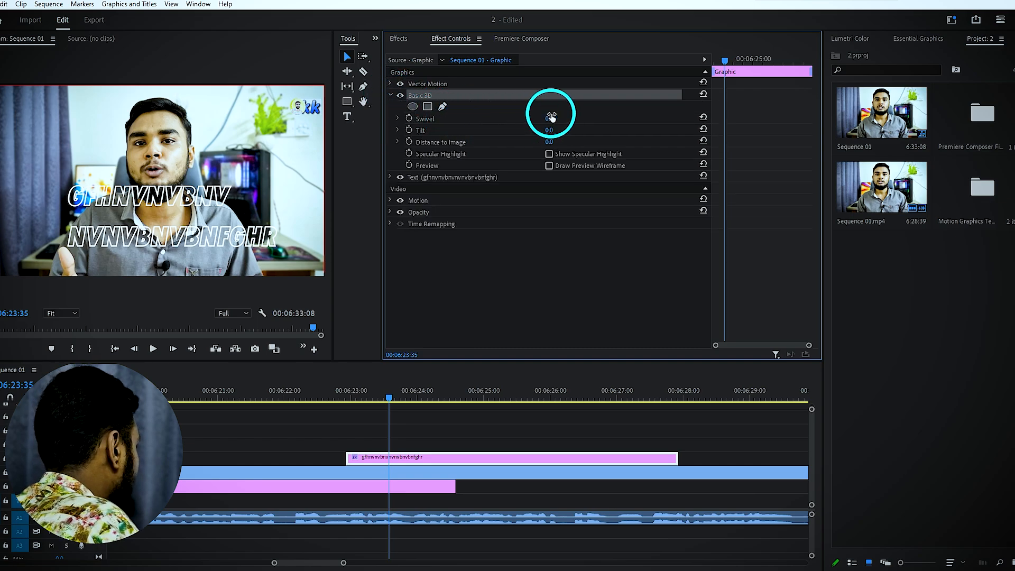
pyautogui.moveTo(554, 121); pyautogui.dragTo(544, 141)
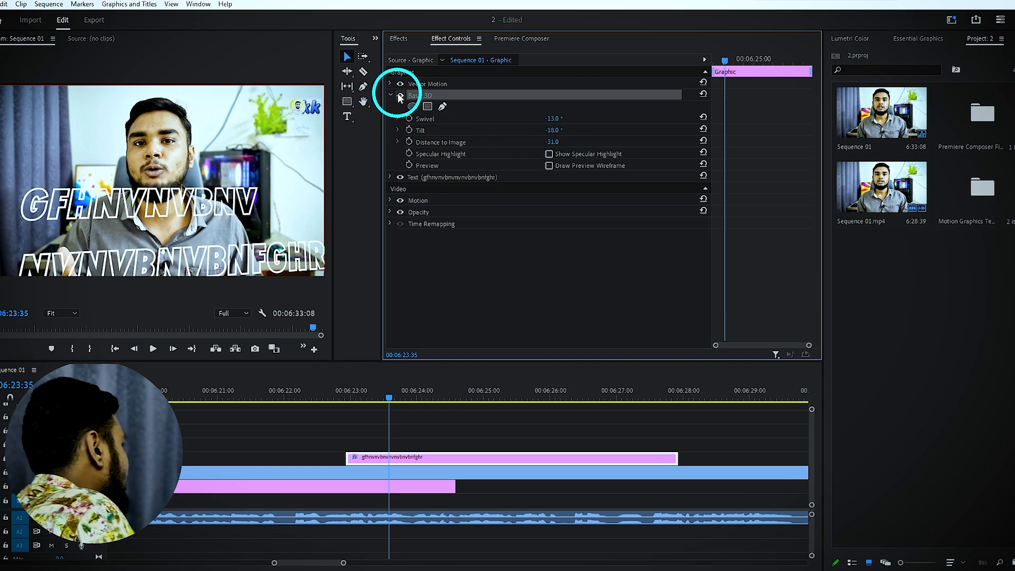
pyautogui.press('Delete')
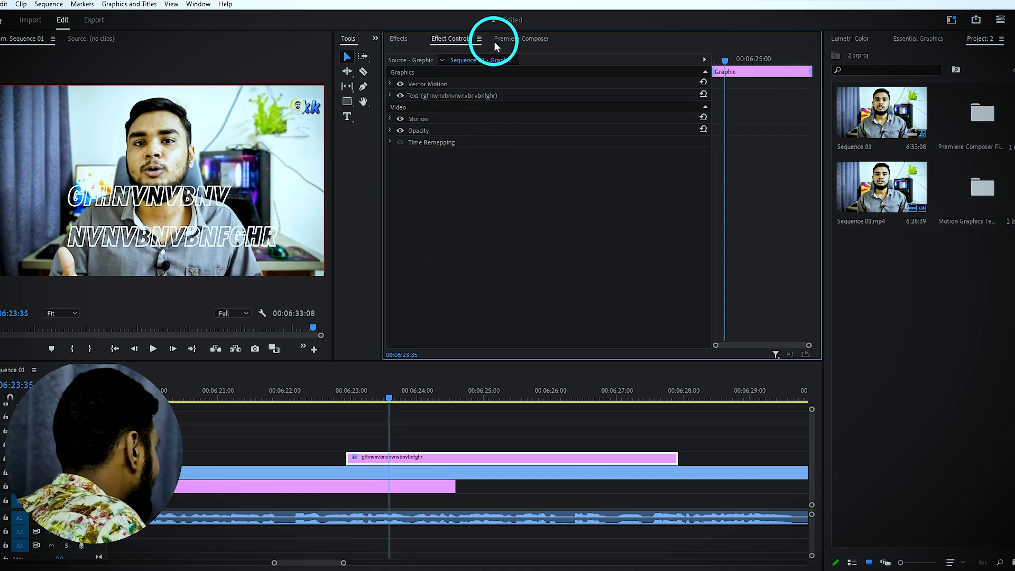
# Expand the text layer's source text properties and show the same layer's essential graphics editing options.
pyautogui.click(400, 38)
pyautogui.click(450, 39)
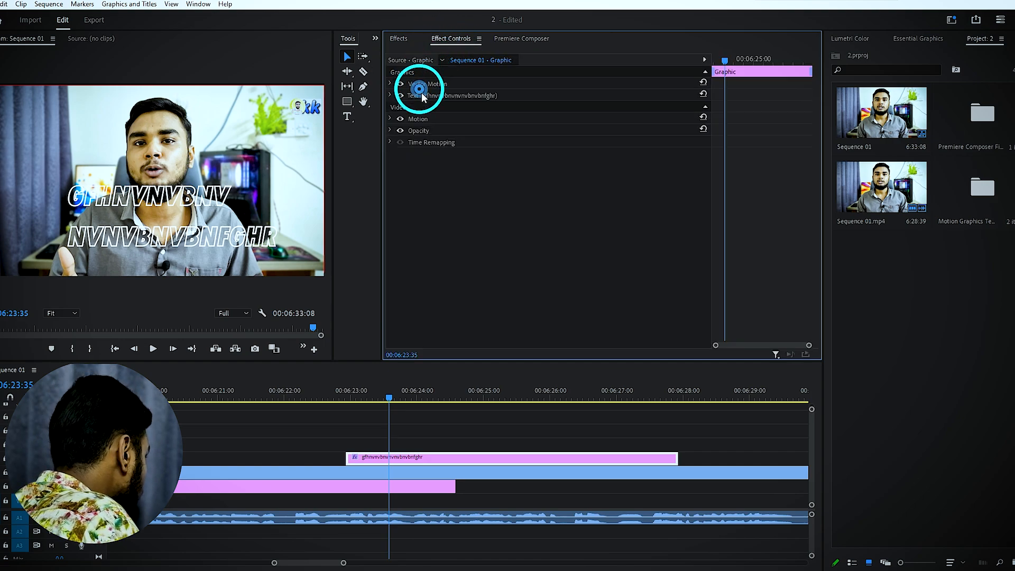
pyautogui.click(391, 95)
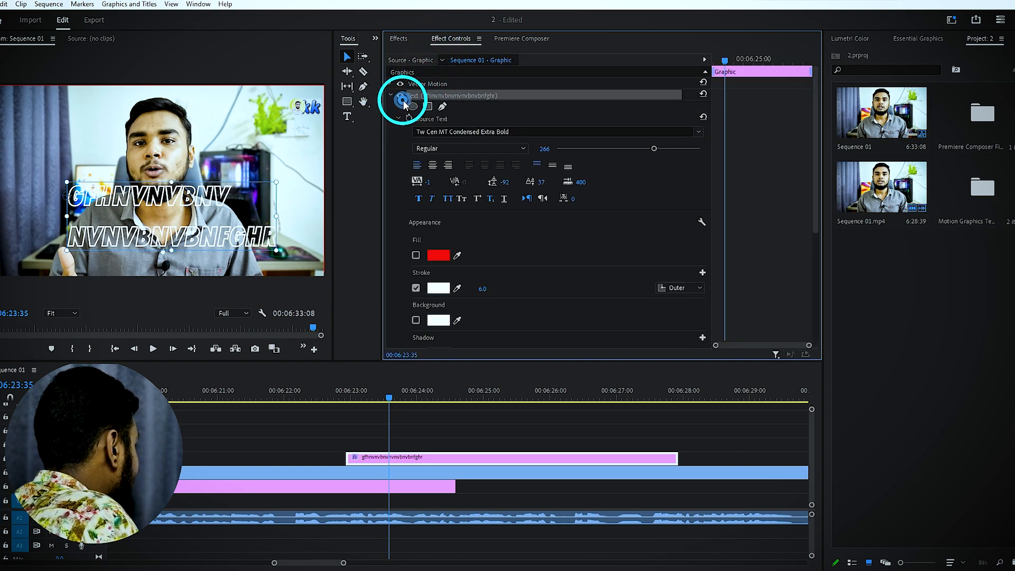
pyautogui.click(914, 39)
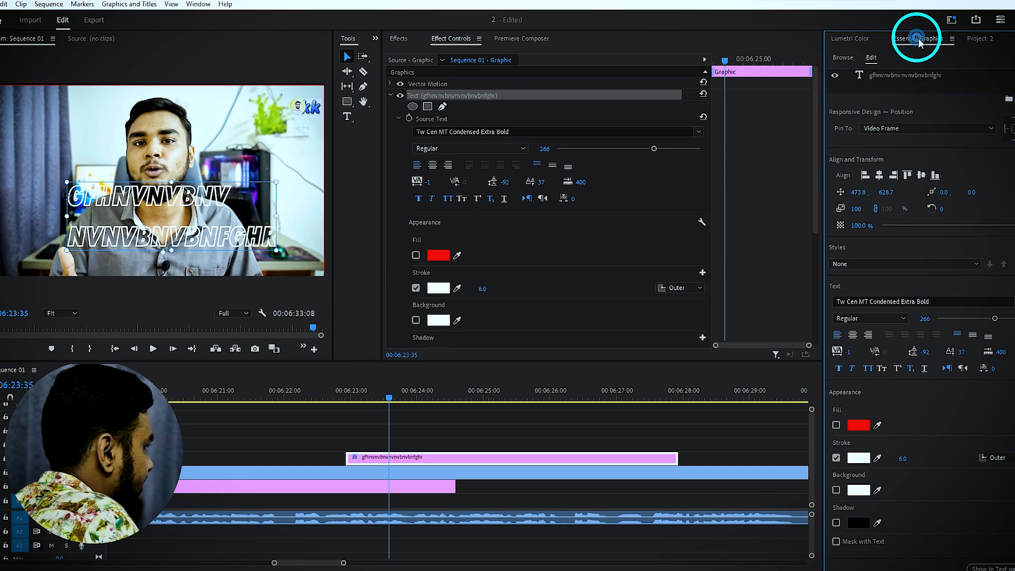
pyautogui.click(198, 4)
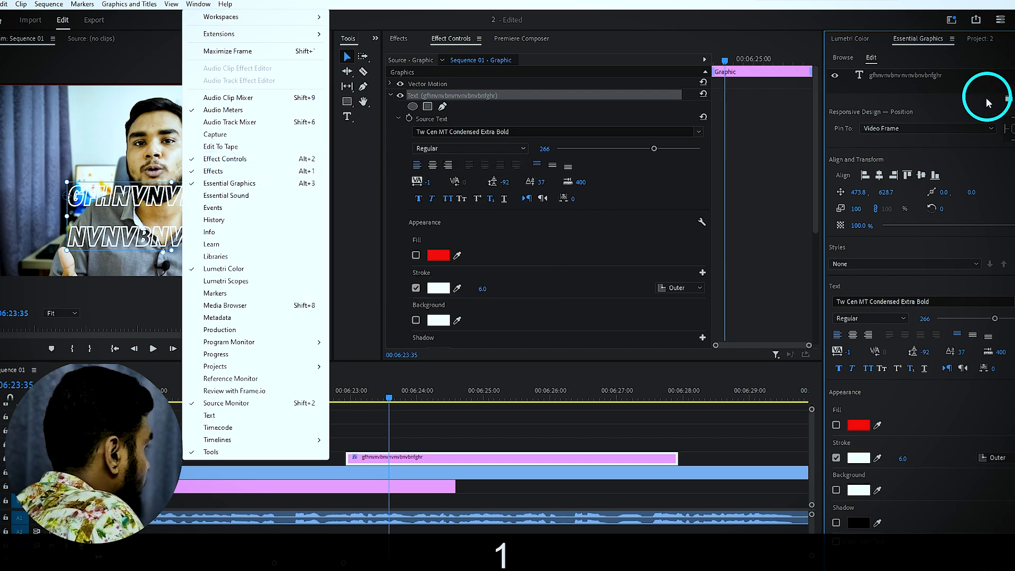
pyautogui.click(895, 74)
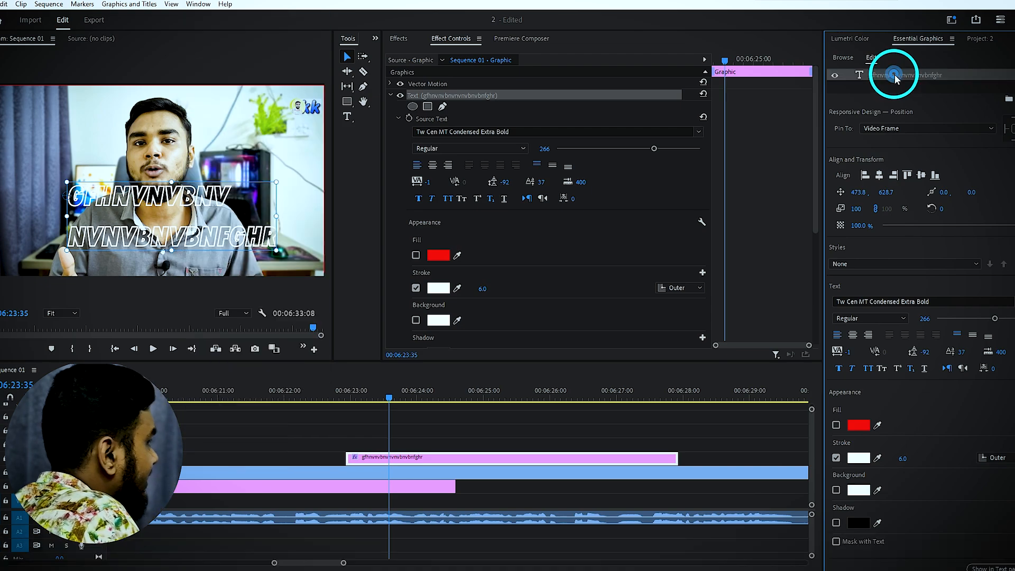
# Browse the motion graphics template collection to examine the available titles, transitions and lower thirds.
pyautogui.click(846, 59)
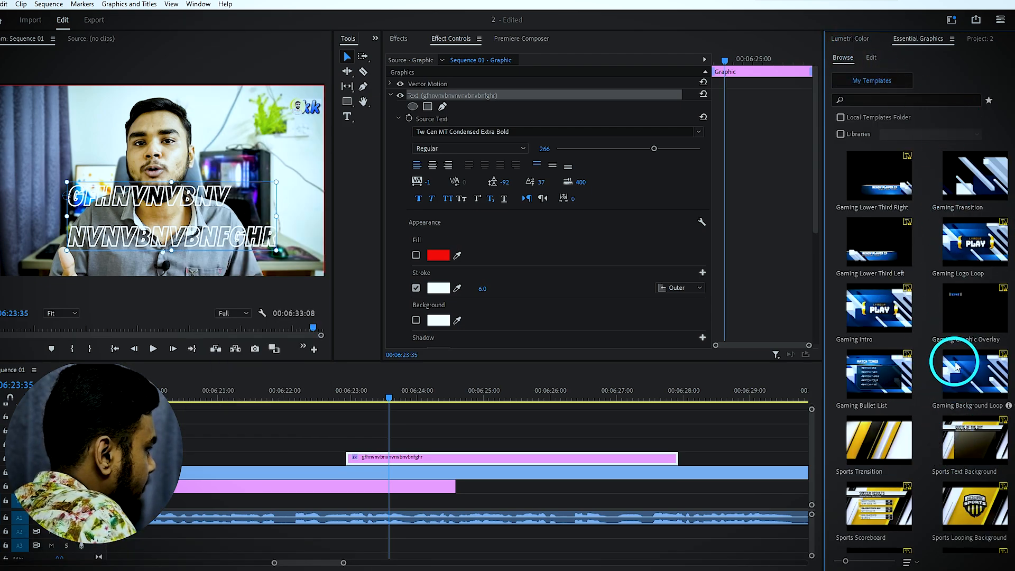
pyautogui.scroll(-6, 957, 364)
pyautogui.scroll(-2, 969, 373)
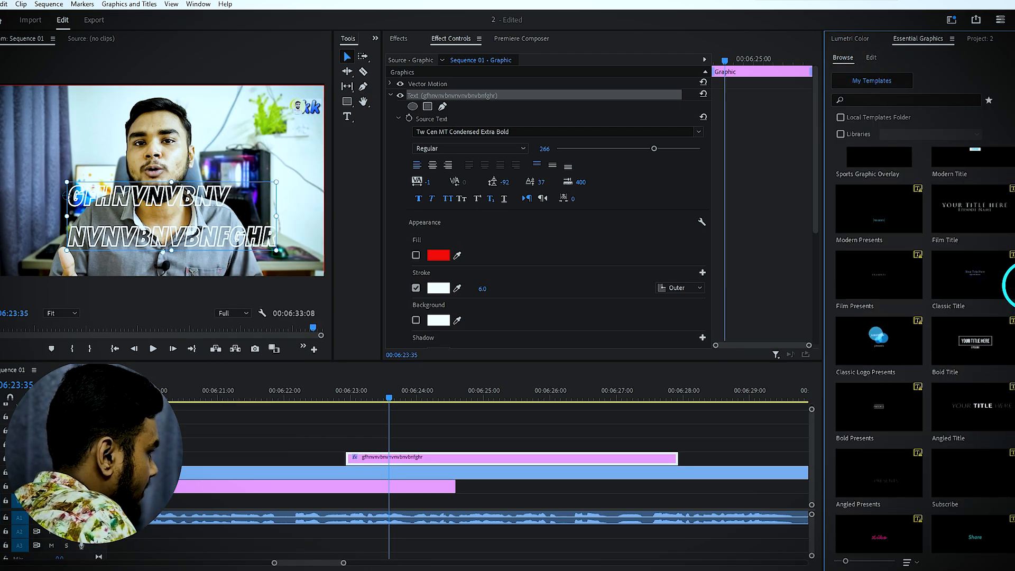
pyautogui.scroll(10, 1009, 285)
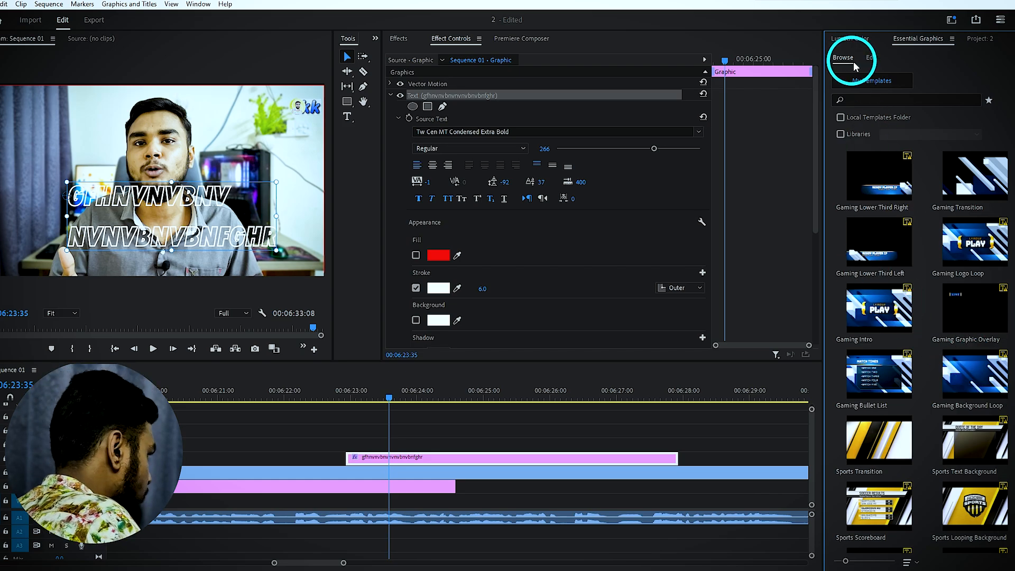
# Compare the text layer's essential graphics options with its effect settings and increase the font size to 298.
pyautogui.click(872, 58)
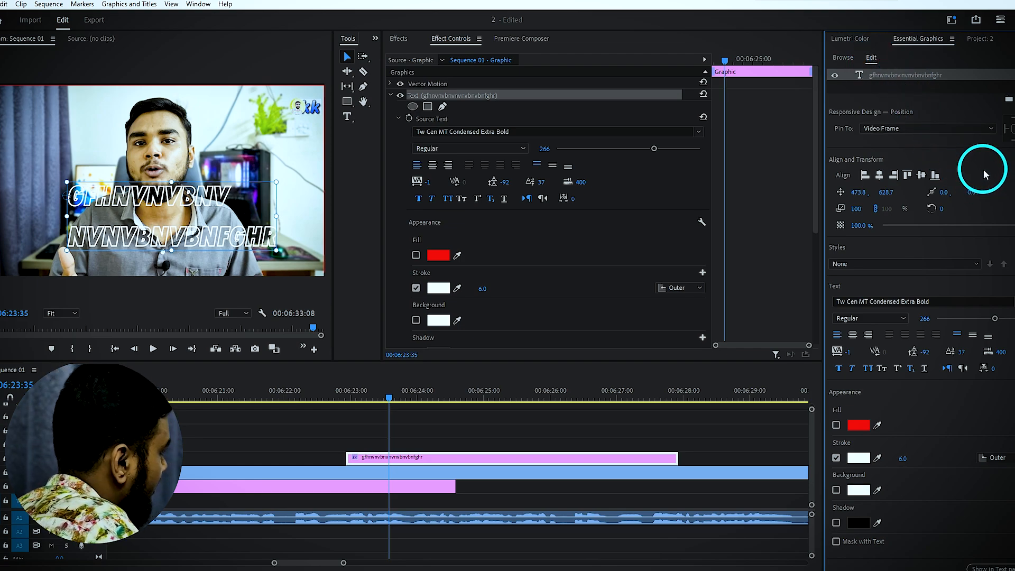
pyautogui.scroll(-2, 978, 170)
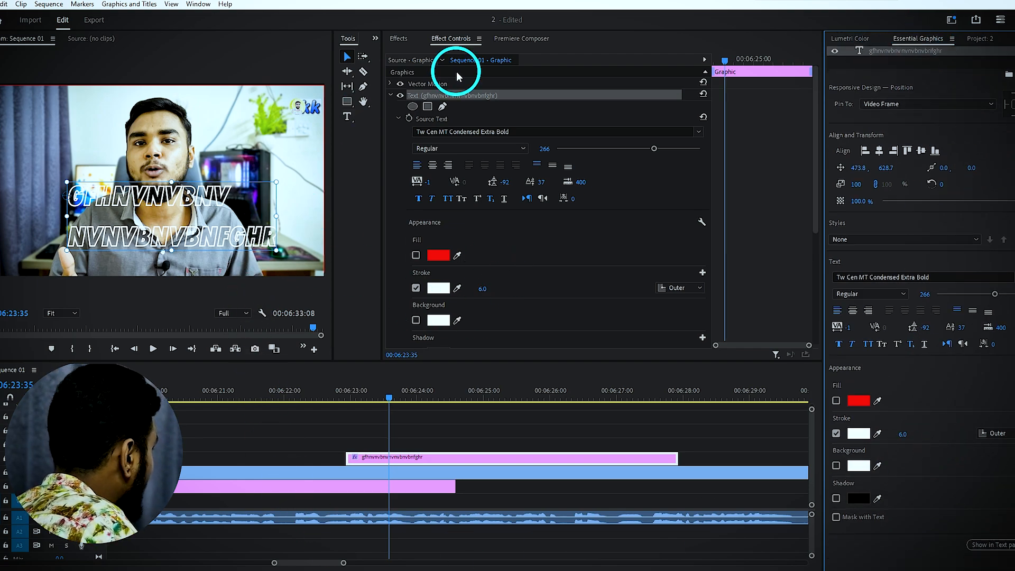
pyautogui.scroll(-2, 506, 201)
pyautogui.scroll(2, 507, 201)
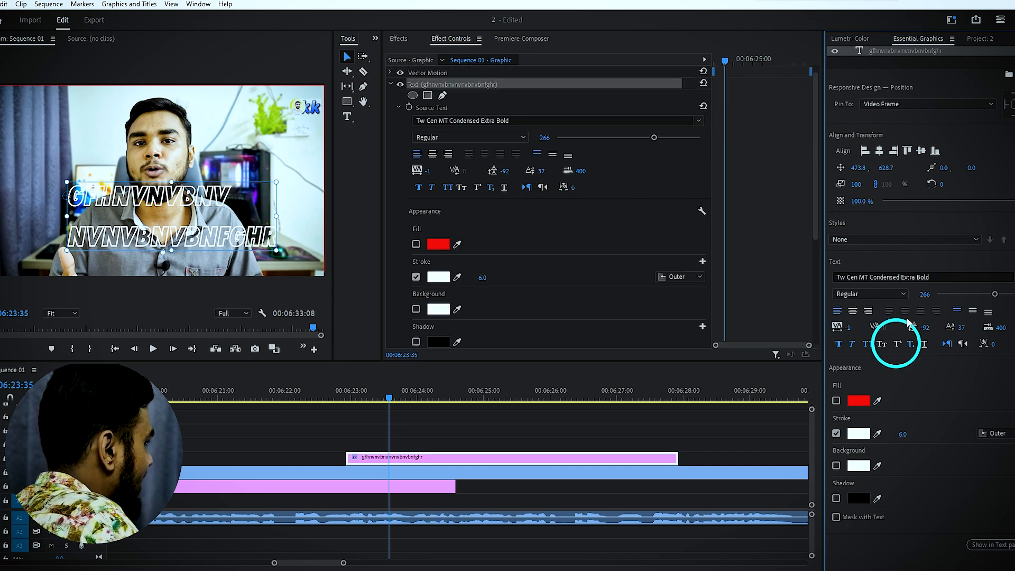
pyautogui.moveTo(991, 292)
pyautogui.mouseDown()
pyautogui.moveTo(954, 290)
pyautogui.moveTo(999, 297)
pyautogui.mouseUp()
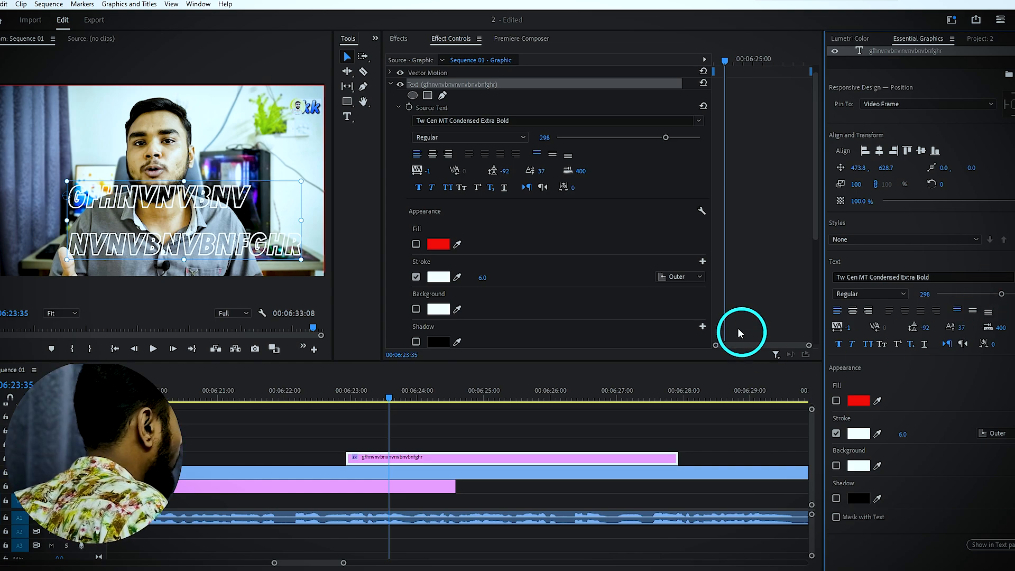
# Add the Gaming Transition and Sports Scoreboard templates on tracks above the text graphic and accept the font substitution.
pyautogui.click(844, 58)
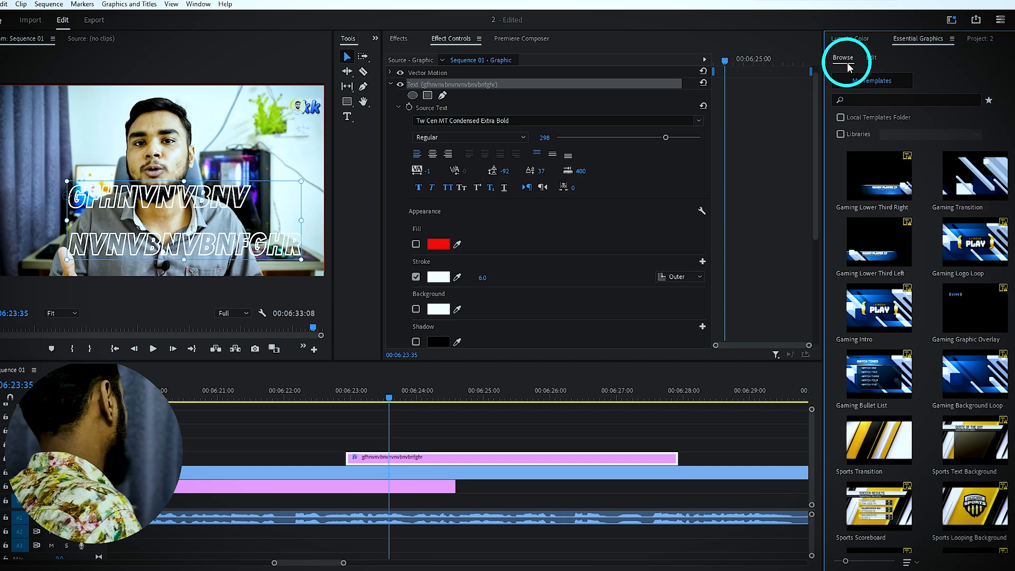
pyautogui.moveTo(970, 180); pyautogui.dragTo(349, 447)
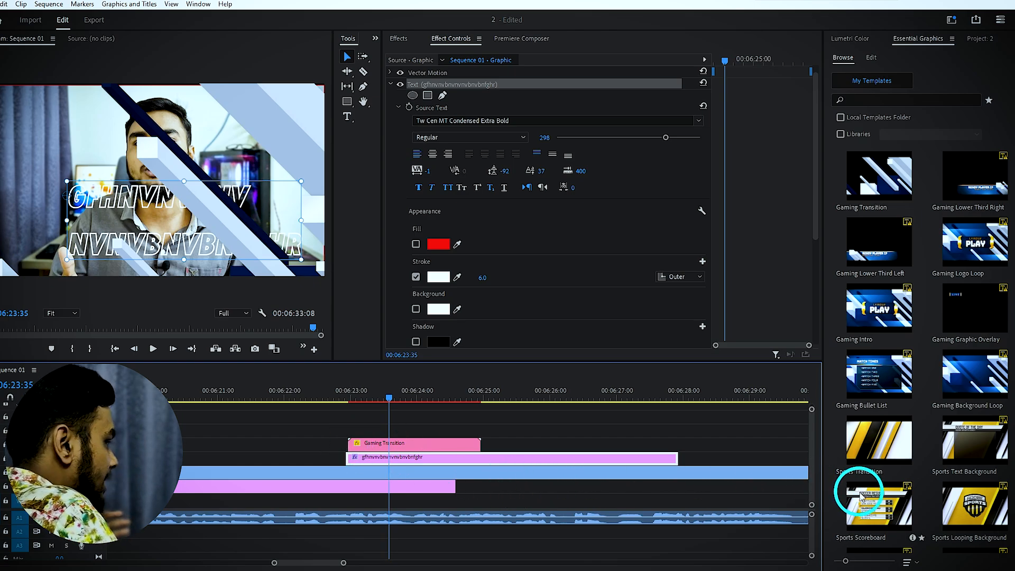
pyautogui.moveTo(857, 494); pyautogui.dragTo(299, 417)
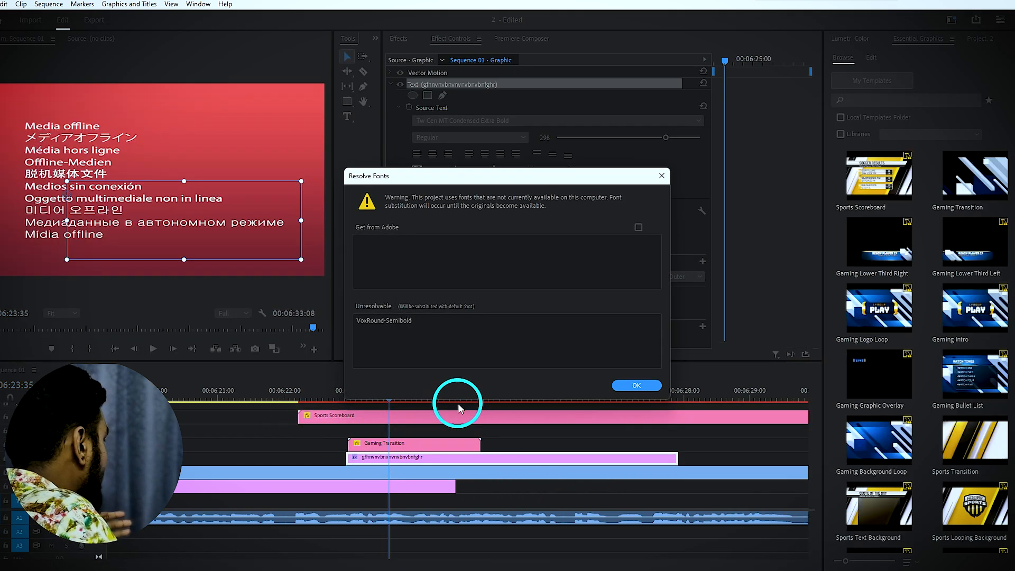
pyautogui.click(628, 385)
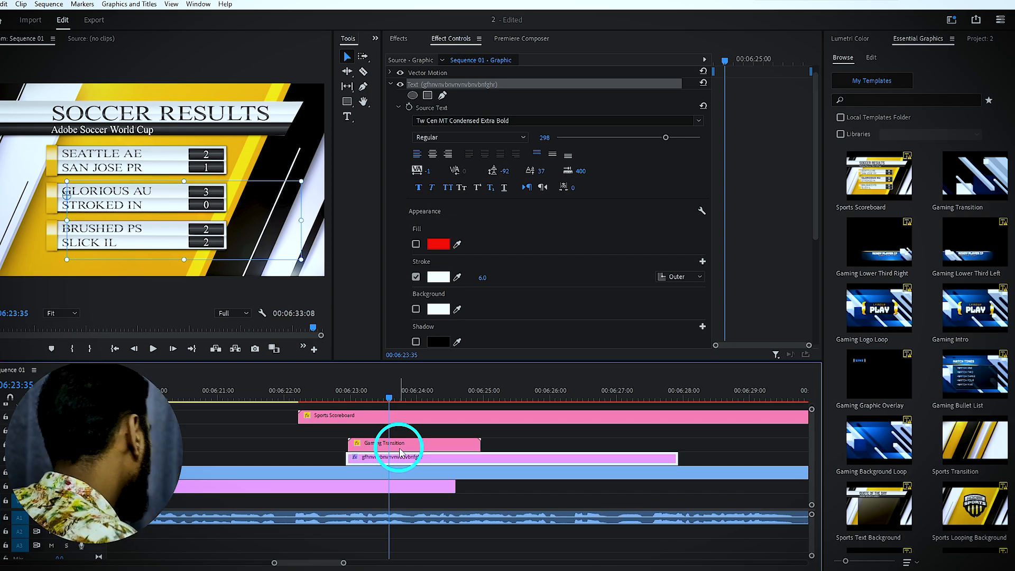
# Draw a red rectangle about 1163 by 591 over the middle of the frame at 00:06:21:27.
pyautogui.scroll(-3, 400, 453)
pyautogui.click(300, 395)
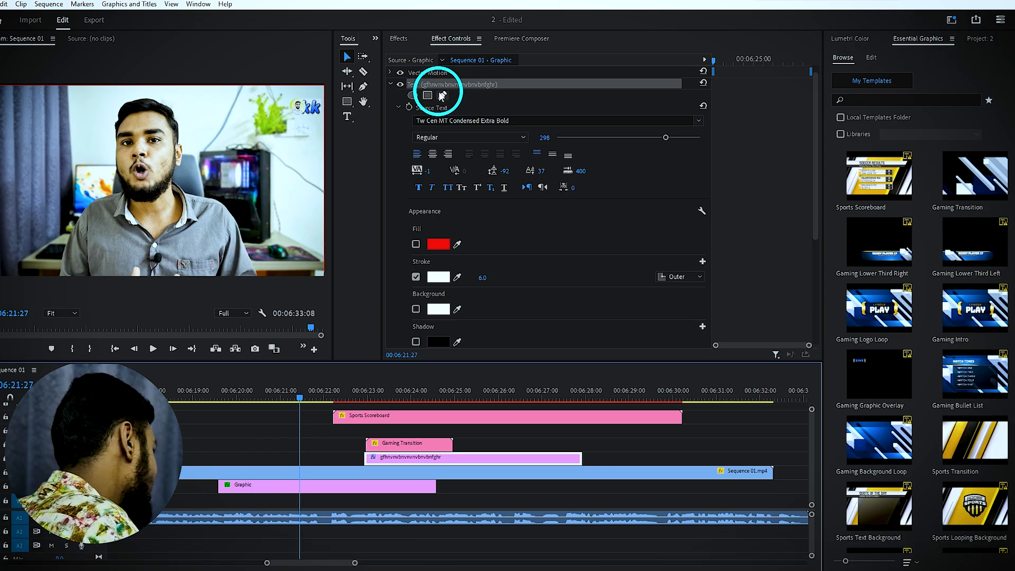
pyautogui.click(347, 101)
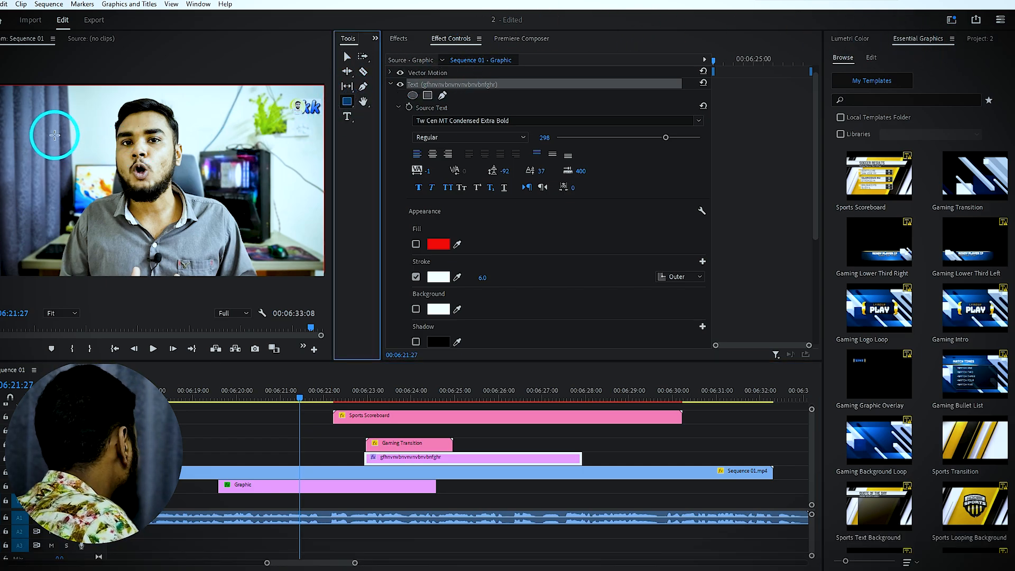
pyautogui.moveTo(46, 124)
pyautogui.mouseDown()
pyautogui.moveTo(135, 181)
pyautogui.moveTo(254, 231)
pyautogui.mouseUp()
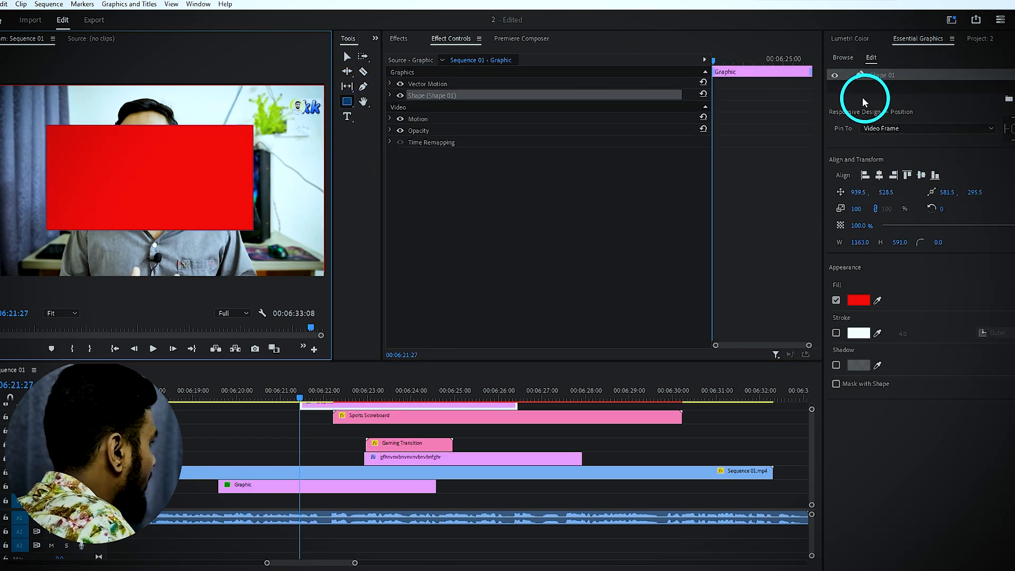
# Deselect and reselect the rectangle's shape layer to show its alignment, transform and appearance options.
pyautogui.doubleClick(884, 75)
pyautogui.click(934, 91)
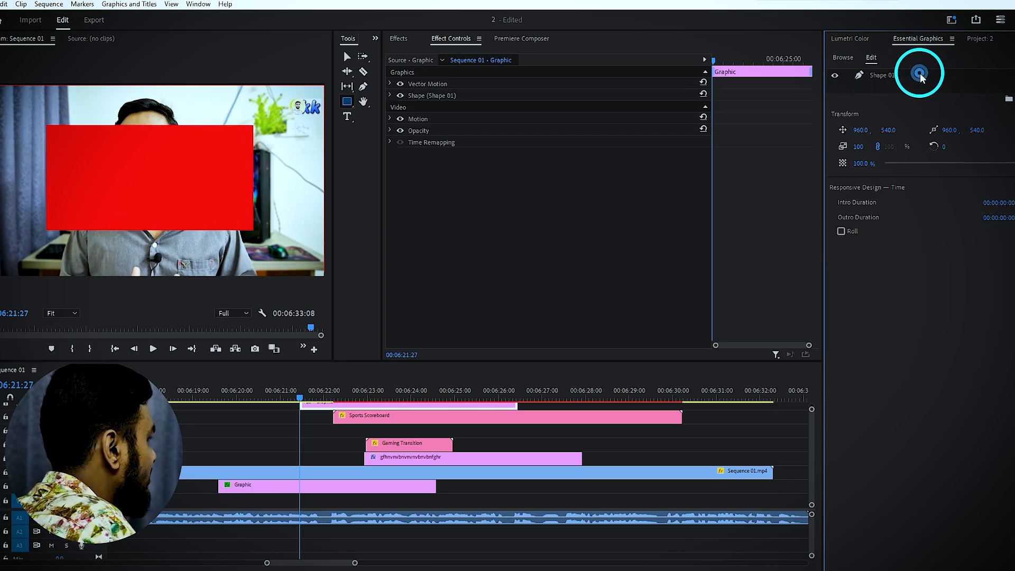
pyautogui.moveTo(919, 75); pyautogui.dragTo(944, 100)
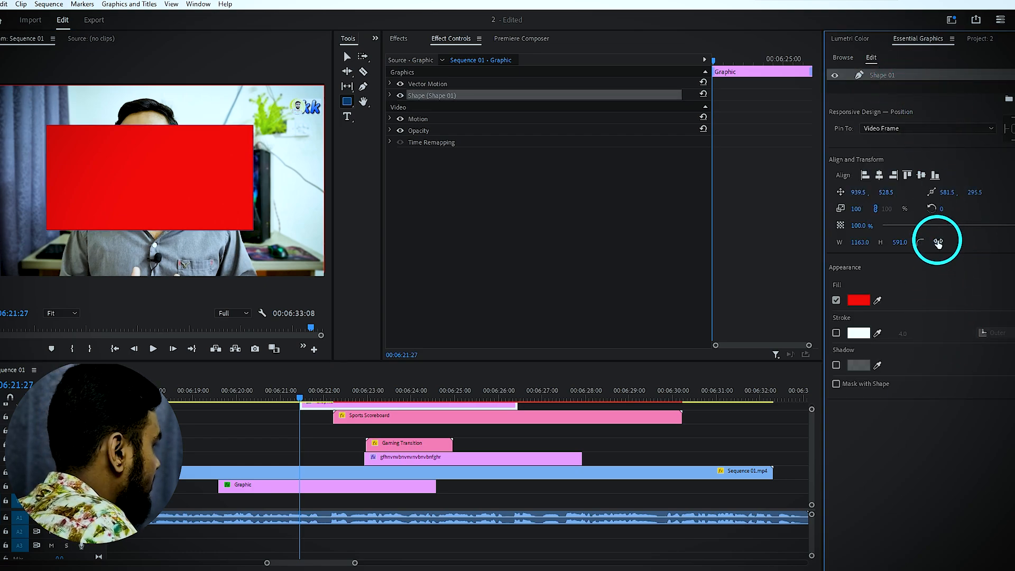
# Set the rectangle's corner radius to 53.8, its horizontal position to 1298.5 and its size to 1034.8 by 409.3.
pyautogui.moveTo(938, 241)
pyautogui.mouseDown()
pyautogui.moveTo(955, 238)
pyautogui.moveTo(897, 235)
pyautogui.moveTo(940, 239)
pyautogui.mouseUp()
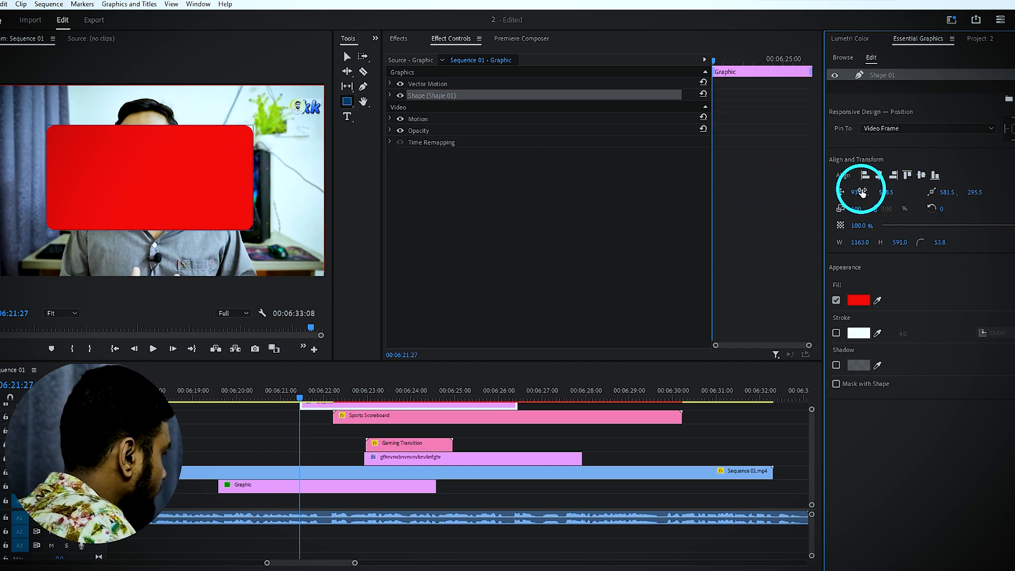
pyautogui.moveTo(858, 192); pyautogui.dragTo(879, 208)
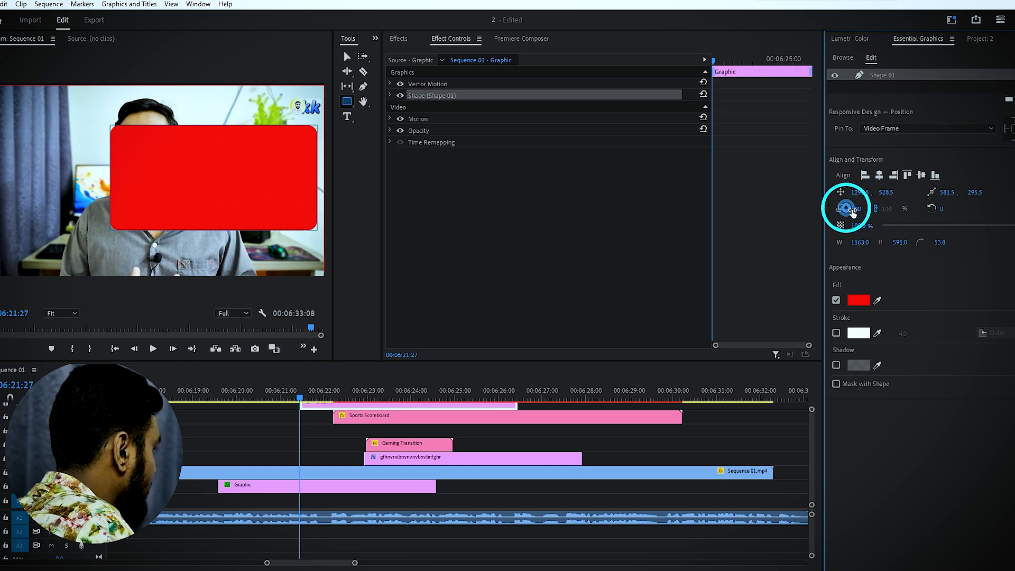
pyautogui.moveTo(862, 242)
pyautogui.mouseDown()
pyautogui.moveTo(897, 243)
pyautogui.moveTo(580, 238)
pyautogui.moveTo(861, 237)
pyautogui.mouseUp()
pyautogui.moveTo(842, 242)
pyautogui.mouseDown()
pyautogui.moveTo(897, 265)
pyautogui.moveTo(832, 252)
pyautogui.moveTo(897, 240)
pyautogui.moveTo(738, 241)
pyautogui.moveTo(832, 244)
pyautogui.moveTo(490, 260)
pyautogui.moveTo(36, 327)
pyautogui.moveTo(828, 255)
pyautogui.mouseUp()
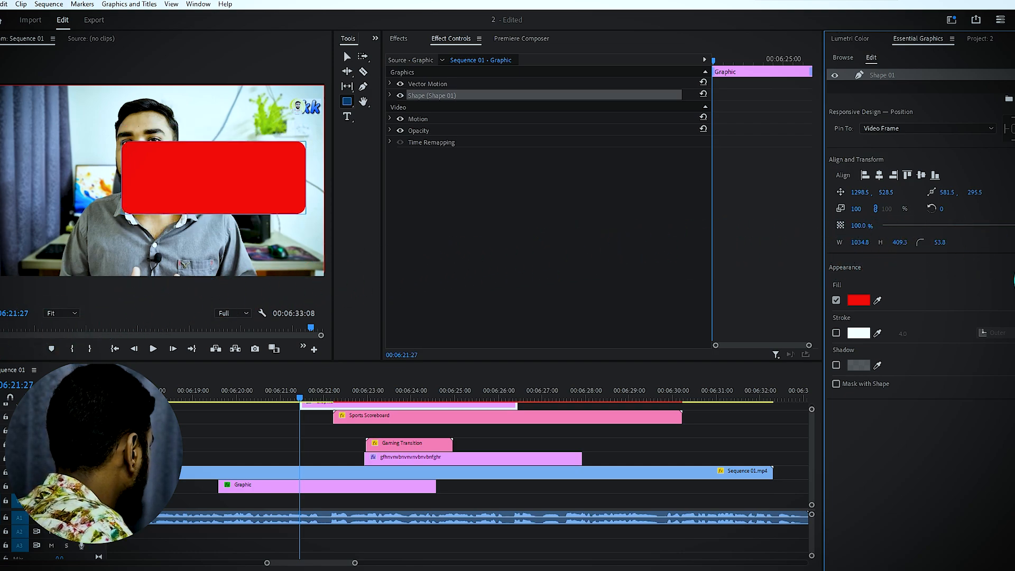
pyautogui.moveTo(999, 222)
pyautogui.mouseDown()
pyautogui.moveTo(904, 237)
pyautogui.moveTo(994, 226)
pyautogui.mouseUp()
# Give the rectangle a white outer stroke with a width of 88, and toggle its shadow on and off.
pyautogui.click(836, 333)
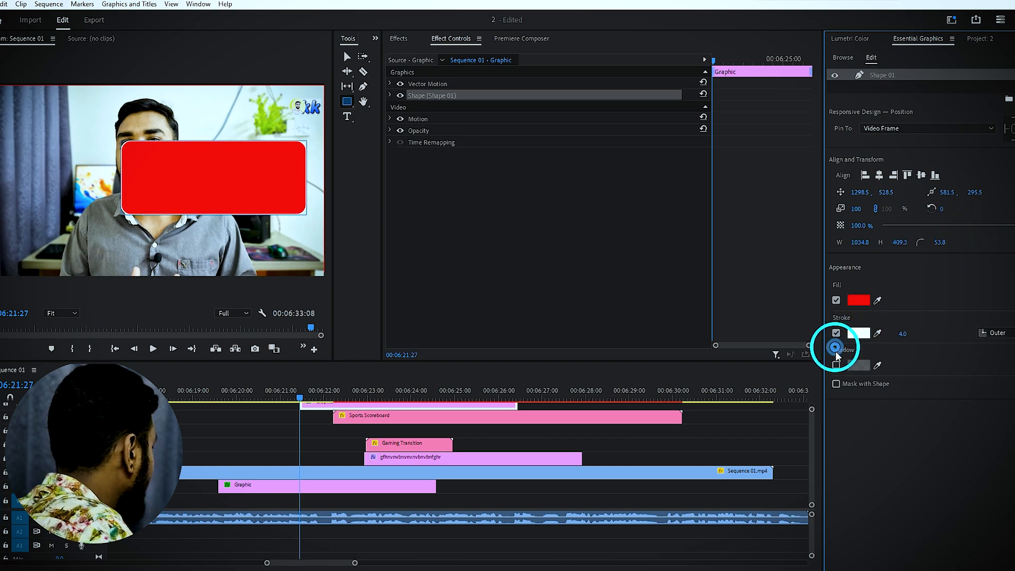
pyautogui.moveTo(902, 334); pyautogui.dragTo(949, 329)
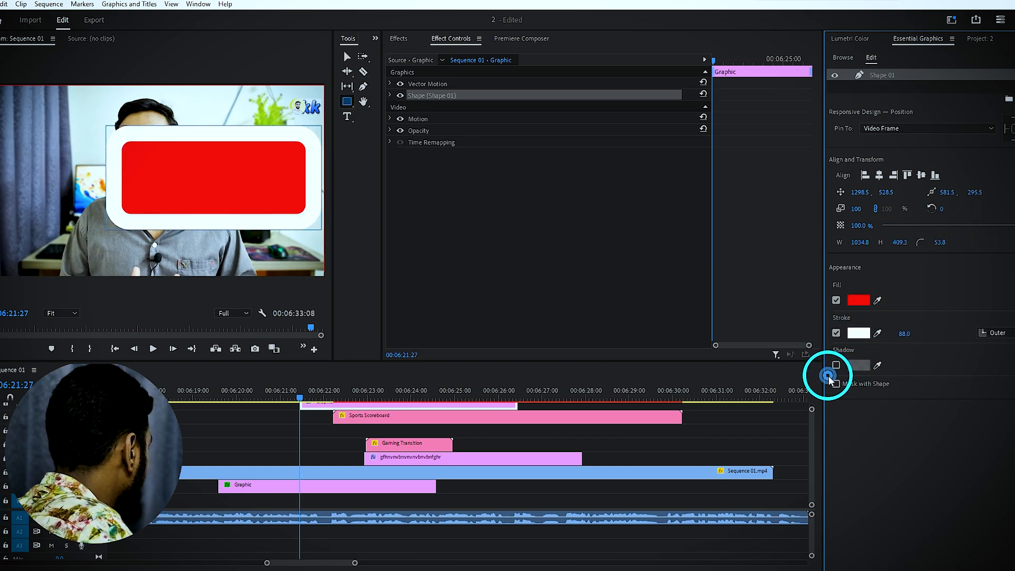
pyautogui.click(838, 366)
pyautogui.click(837, 365)
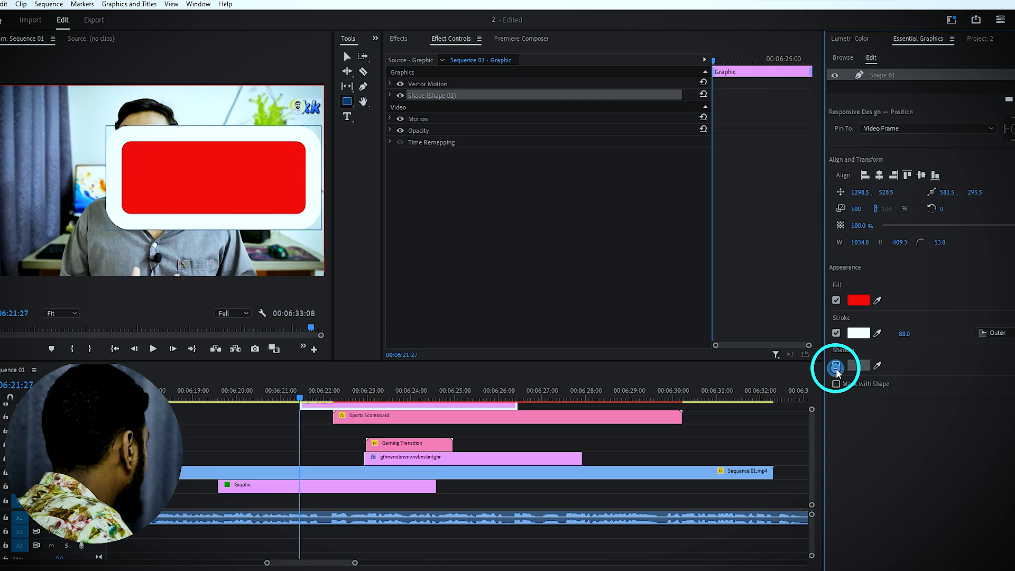